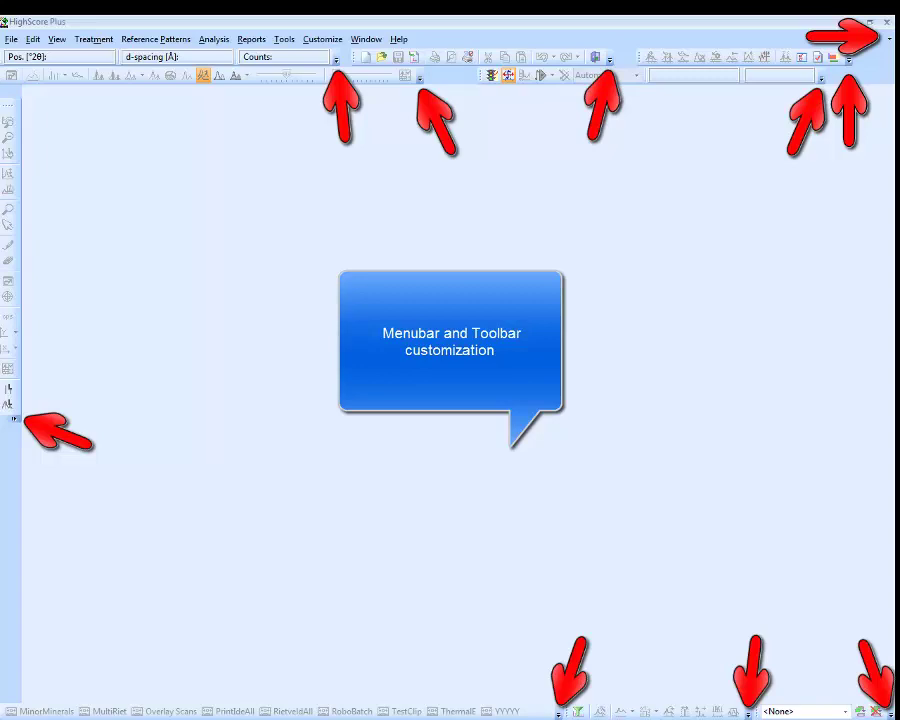
# Step: Hide and restore the Display Data Points and Peaks in Main Graphics buttons, then open Customize
pyautogui.click(420, 79)
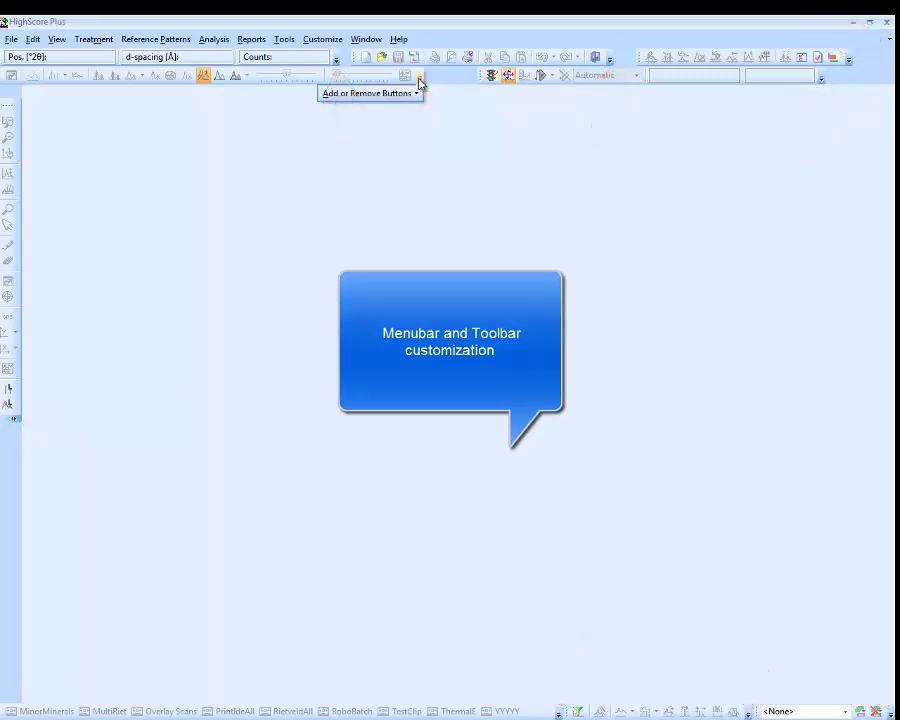
pyautogui.moveTo(408, 97)
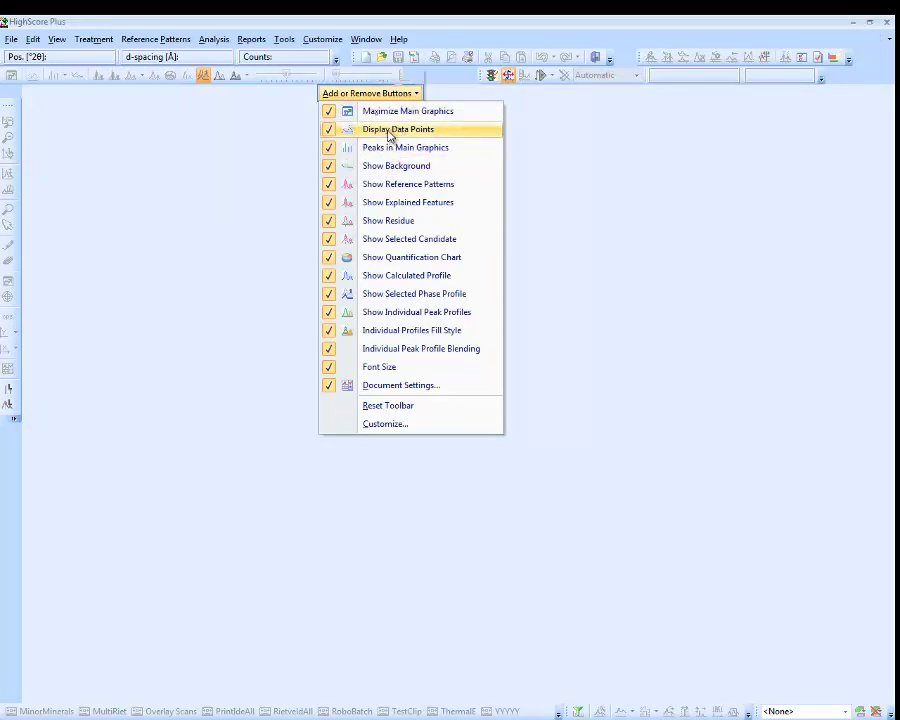
pyautogui.click(390, 135)
pyautogui.click(386, 148)
pyautogui.click(385, 148)
pyautogui.click(388, 132)
pyautogui.click(386, 424)
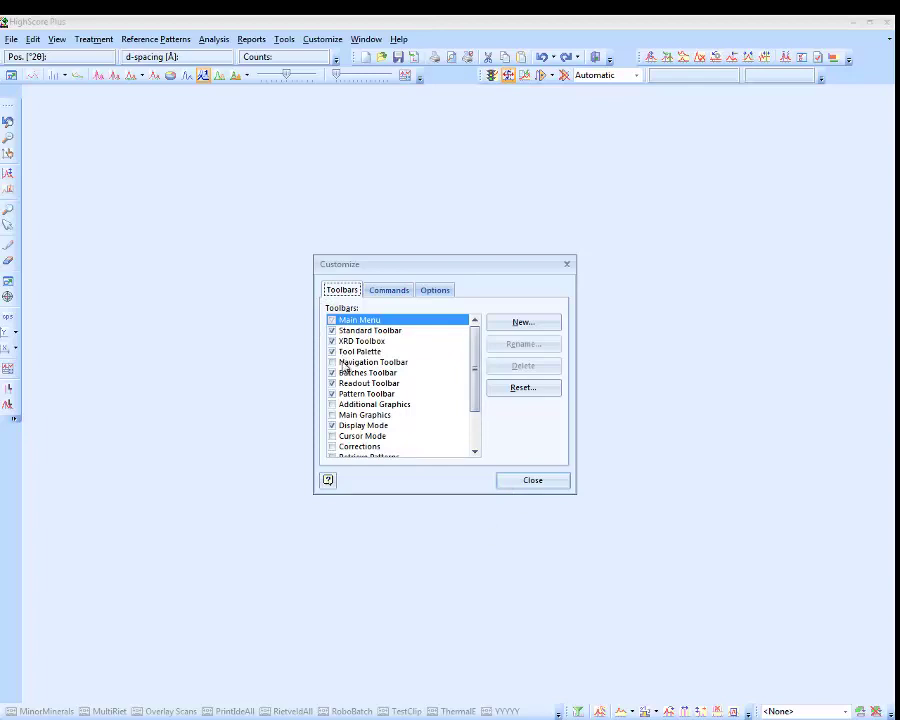
pyautogui.click(333, 331)
pyautogui.click(334, 341)
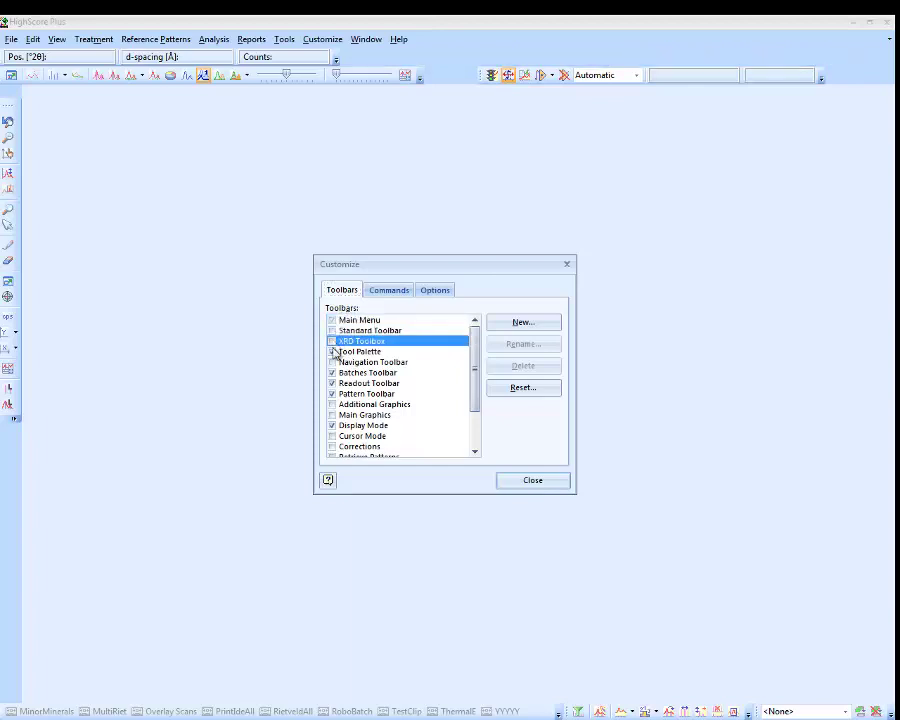
pyautogui.click(334, 351)
pyautogui.click(334, 351)
pyautogui.click(333, 341)
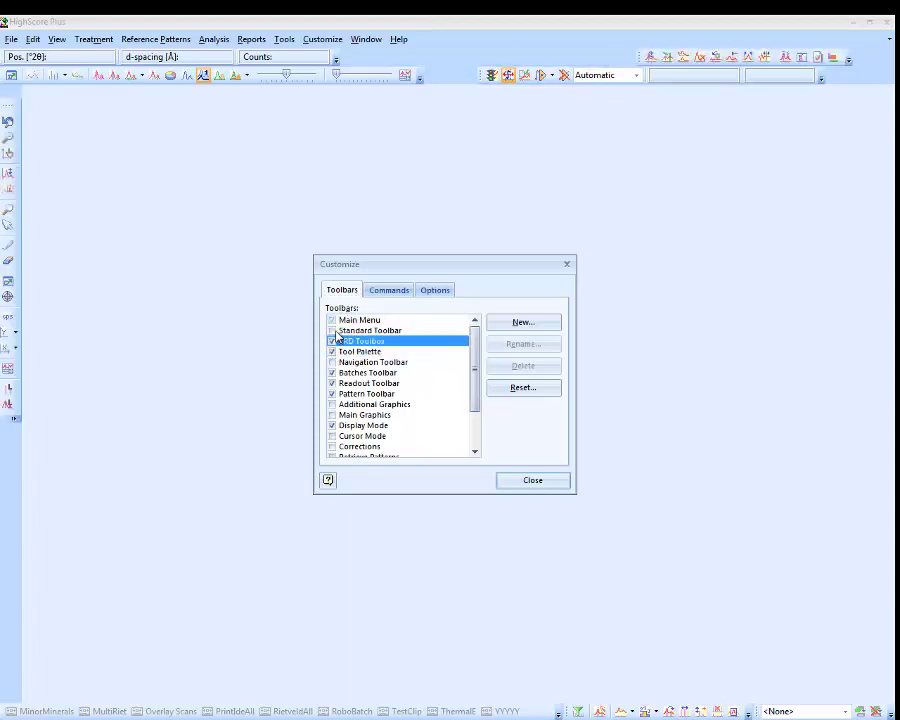
pyautogui.click(333, 331)
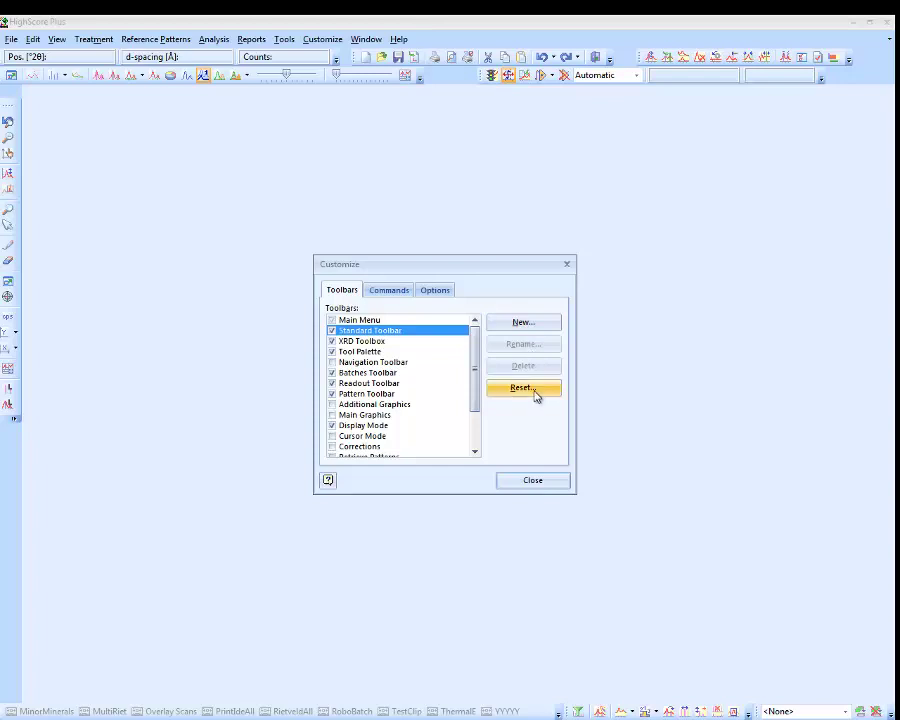
# Step: Create a new empty toolbar named 'My Toolbar' and show the Commands tab
pyautogui.click(539, 326)
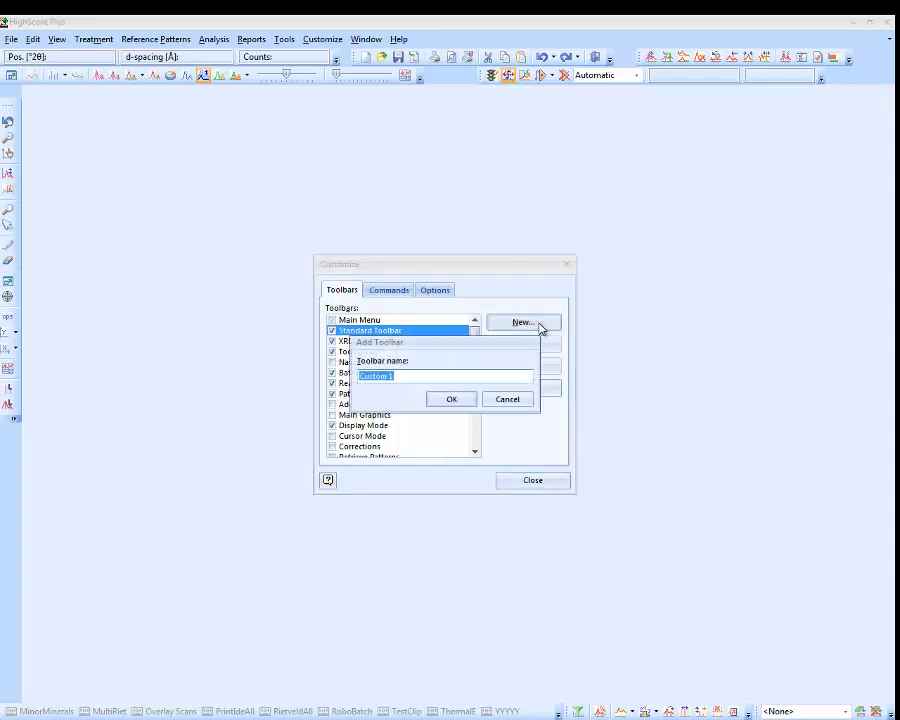
pyautogui.press('BackSpace')
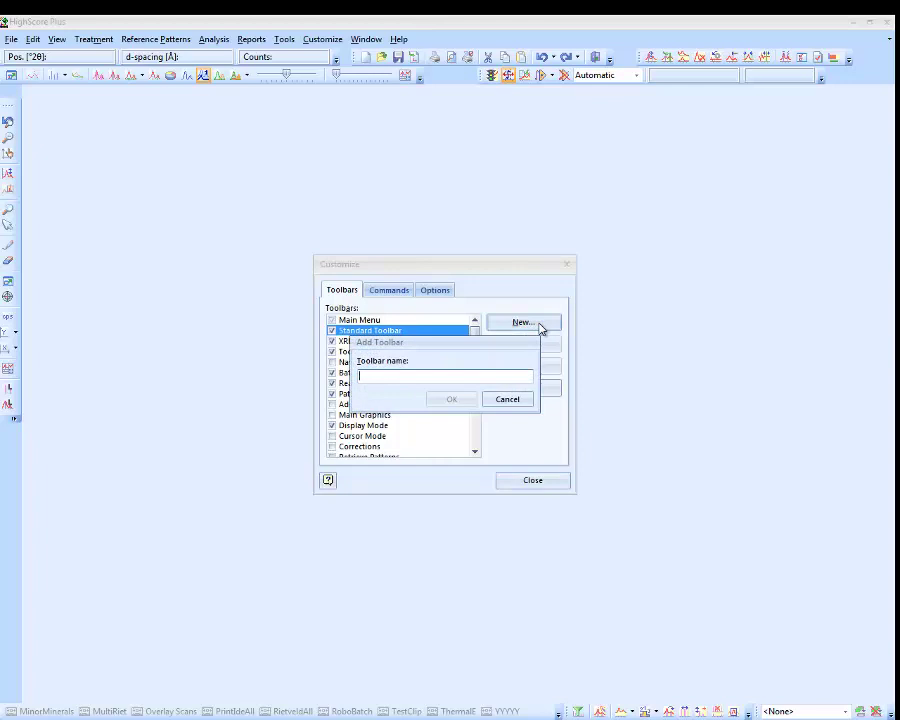
pyautogui.write('My Toolbar')
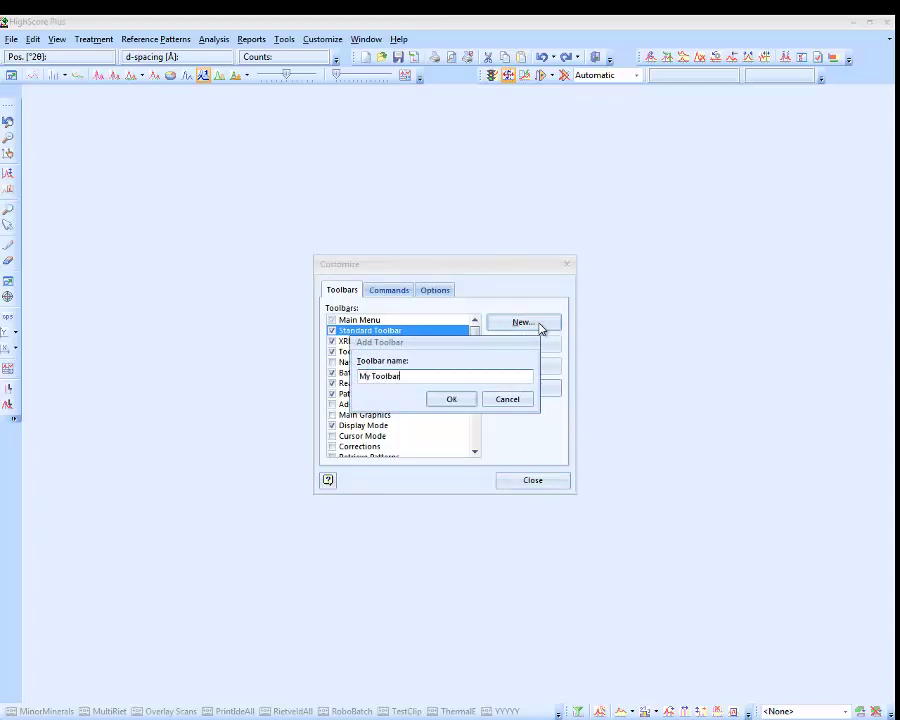
pyautogui.click(456, 403)
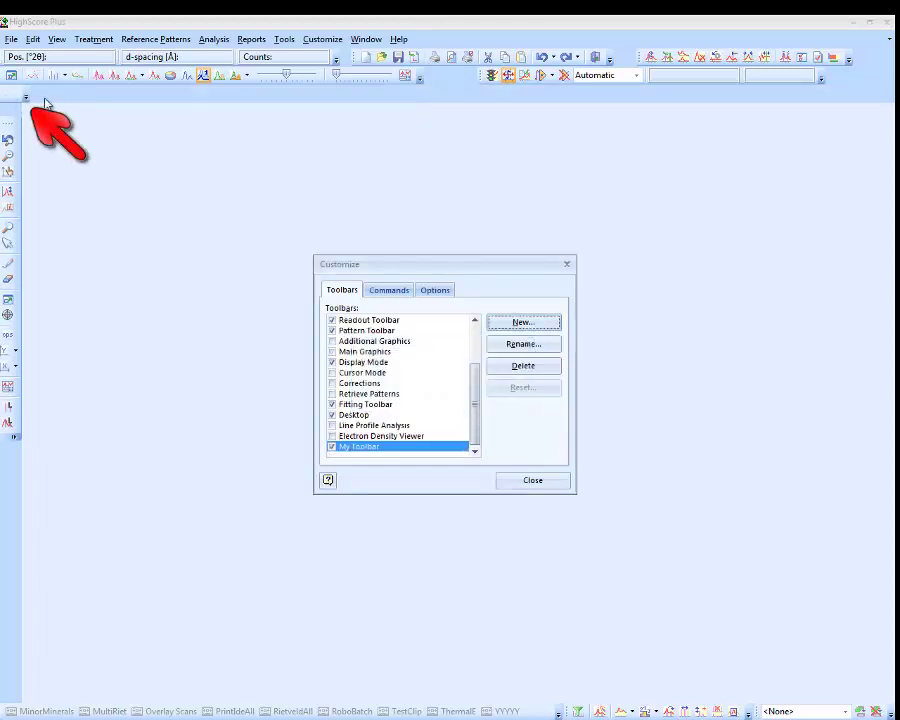
pyautogui.click(390, 292)
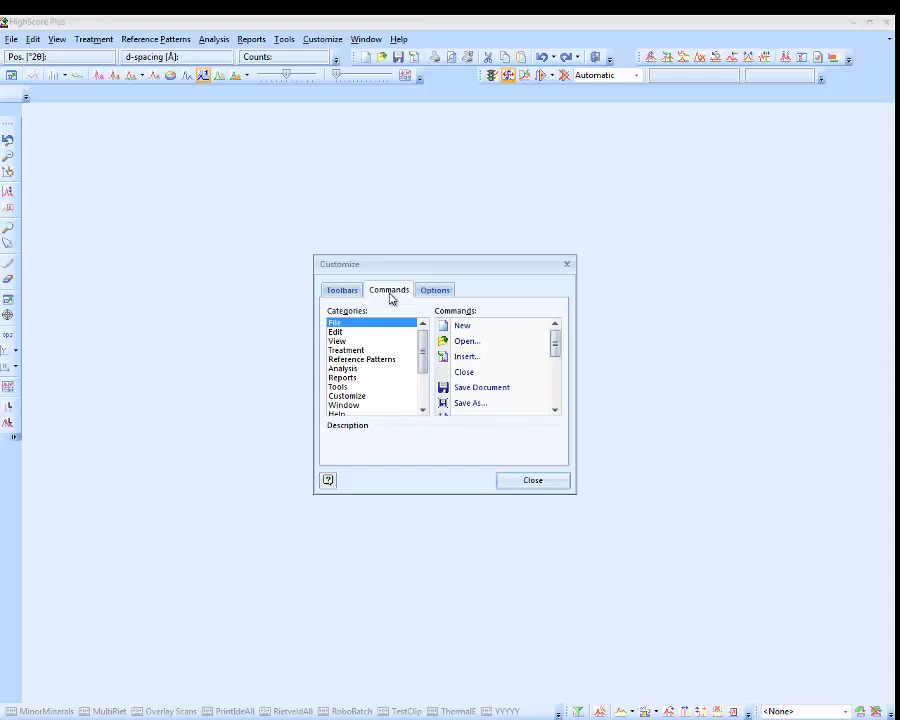
# Step: Add the Treatment category's Determine Background command to My Toolbar, then show the Options tab
pyautogui.click(344, 332)
pyautogui.click(342, 342)
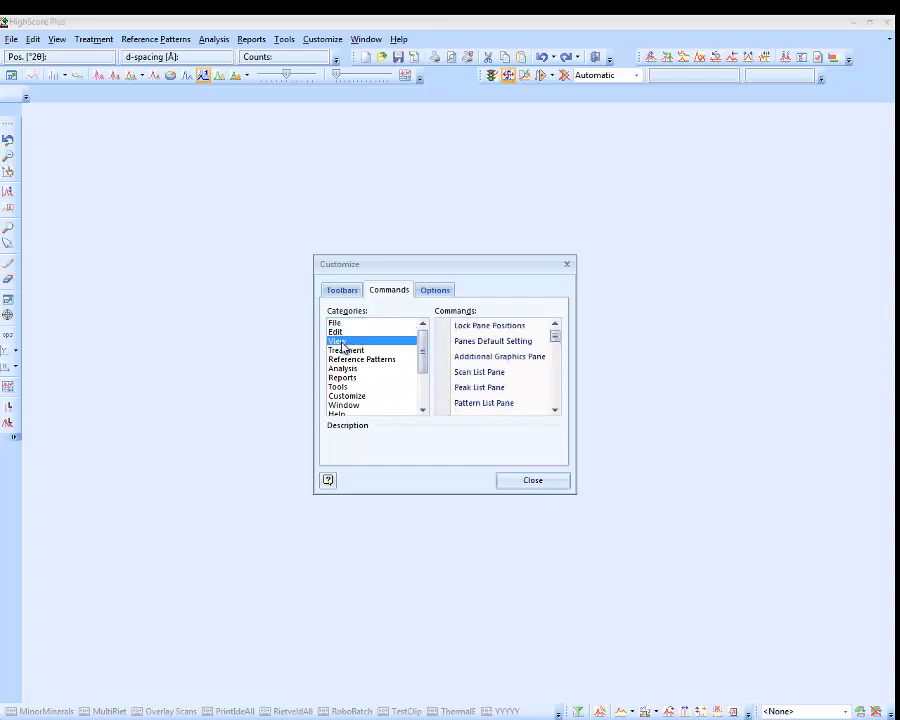
pyautogui.click(346, 351)
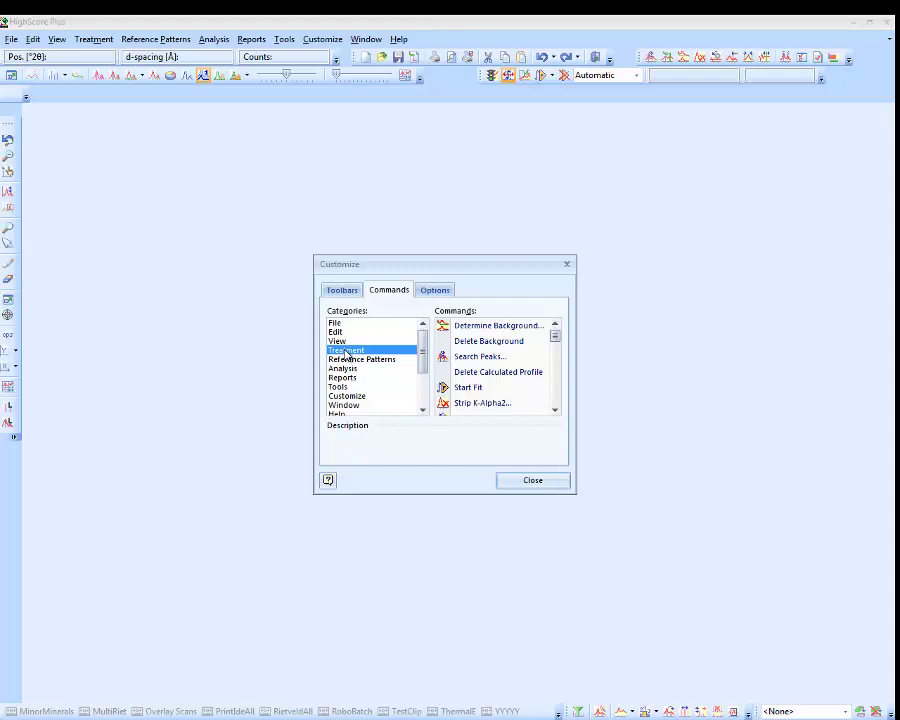
pyautogui.click(476, 328)
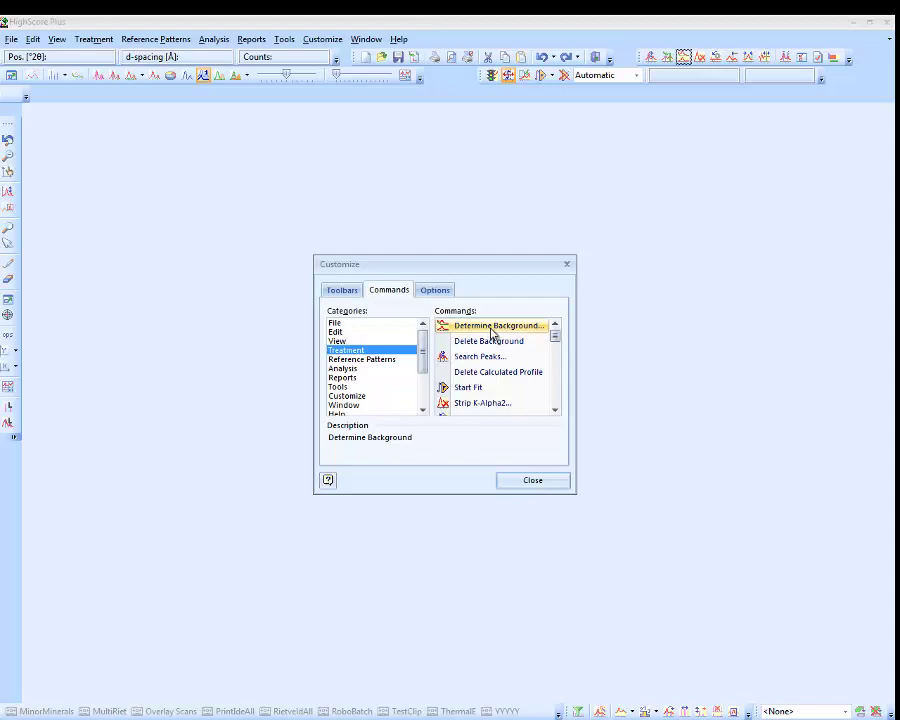
pyautogui.click(282, 39)
pyautogui.moveTo(324, 42)
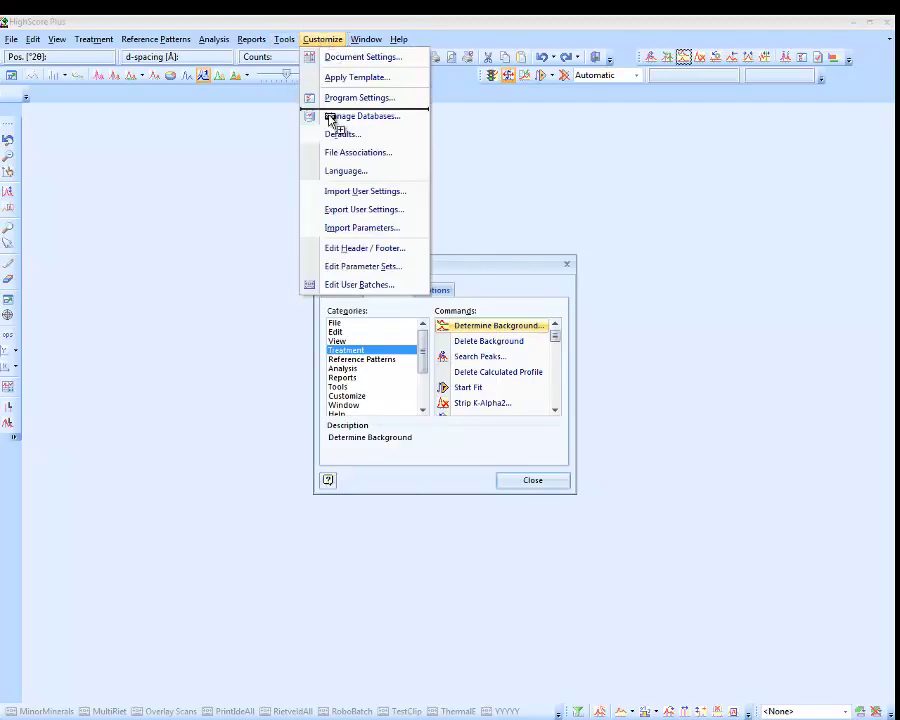
pyautogui.click(568, 57)
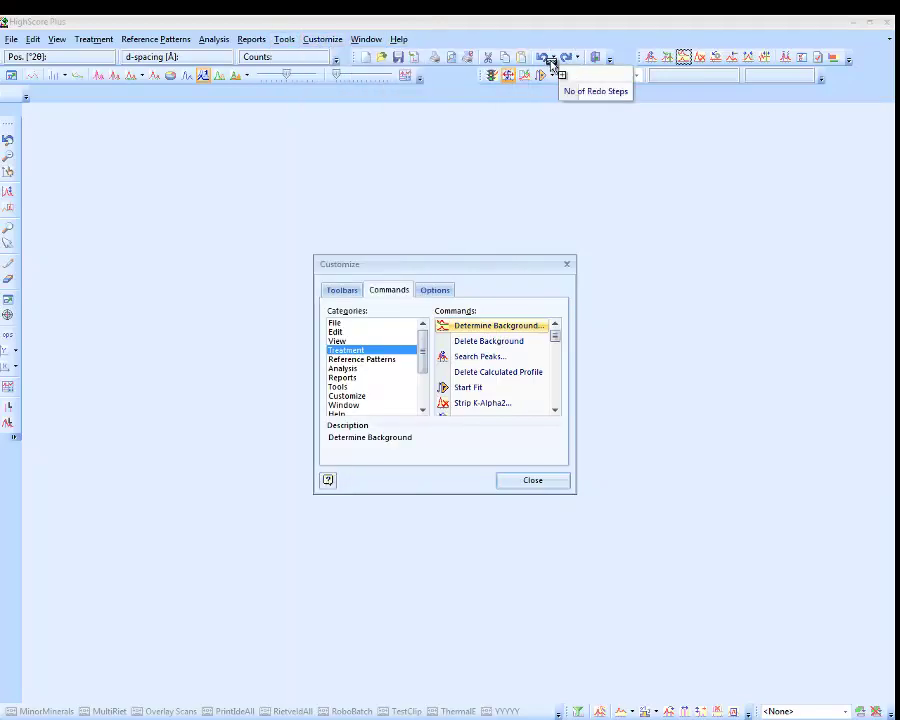
pyautogui.moveTo(482, 55)
pyautogui.mouseDown()
pyautogui.moveTo(124, 104)
pyautogui.moveTo(12, 93)
pyautogui.moveTo(20, 95)
pyautogui.mouseUp()
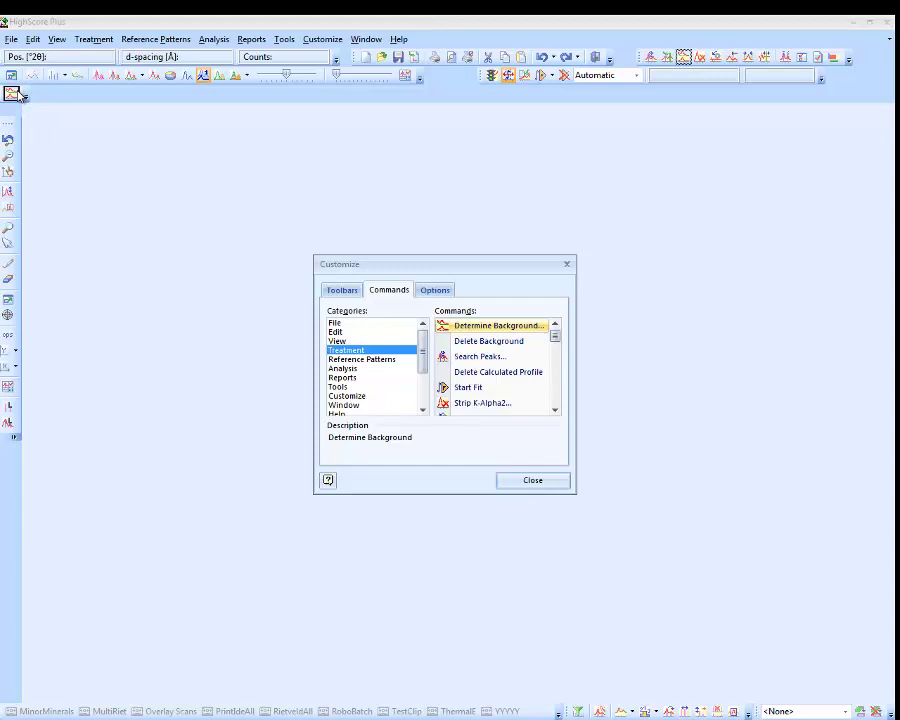
pyautogui.click(443, 295)
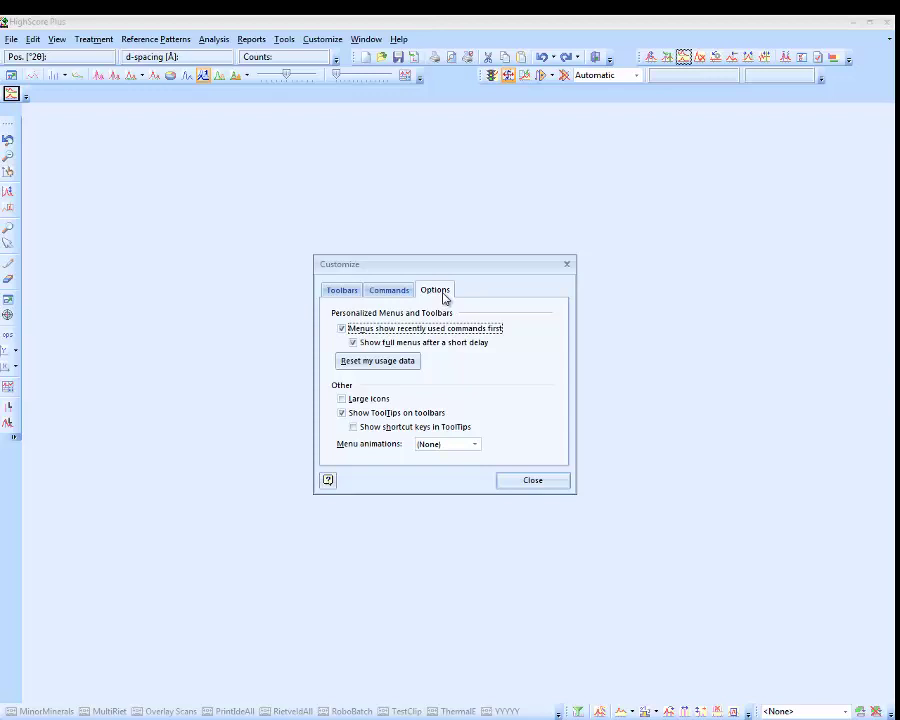
pyautogui.click(470, 446)
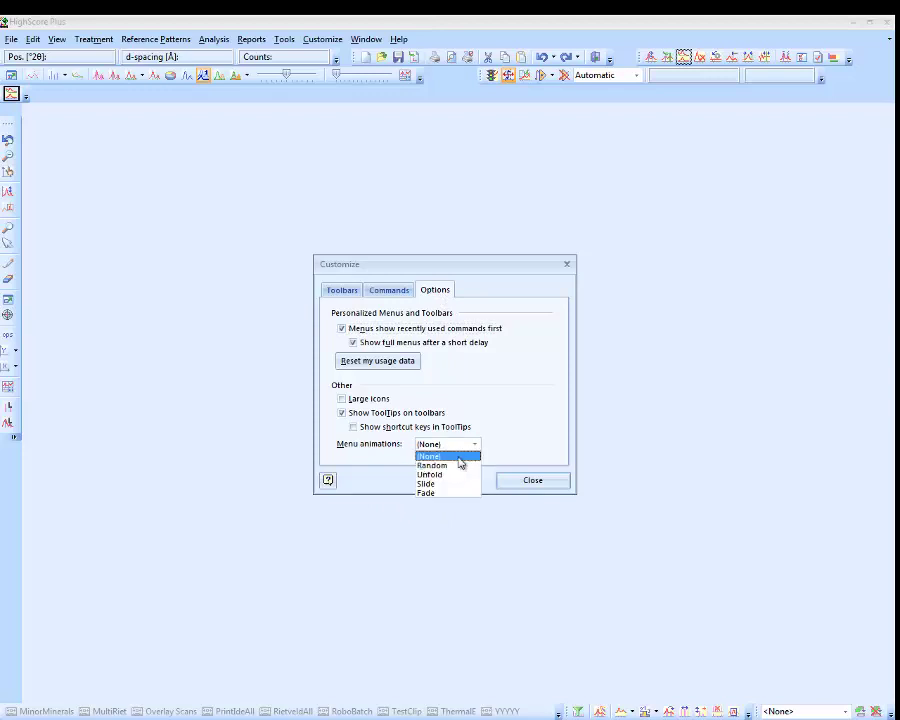
pyautogui.click(450, 457)
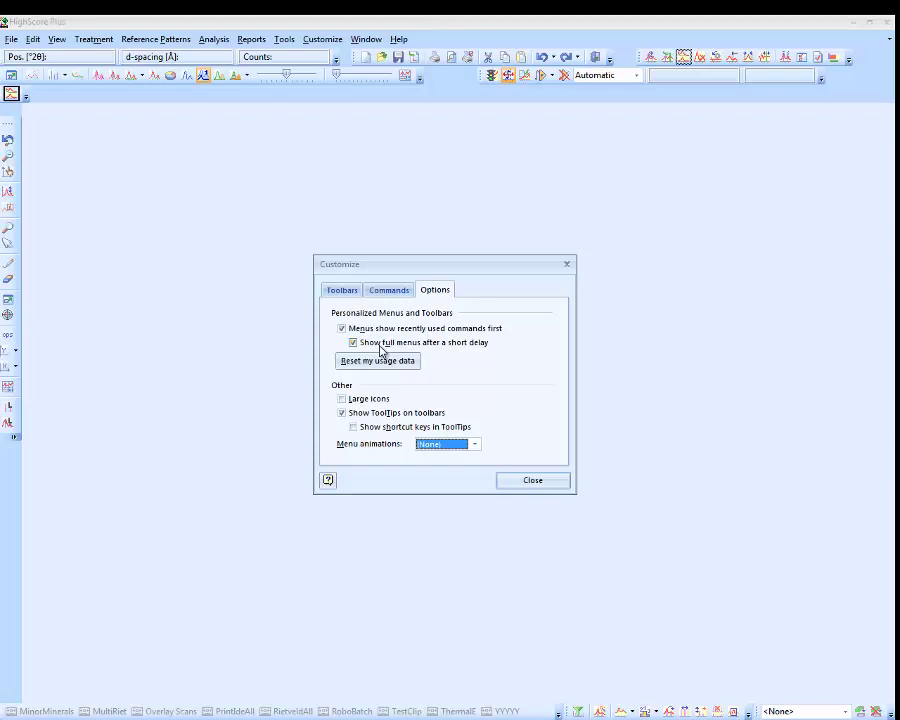
# Step: Rename the Document Settings customization entry to '&My Document Settings'
pyautogui.click(322, 40)
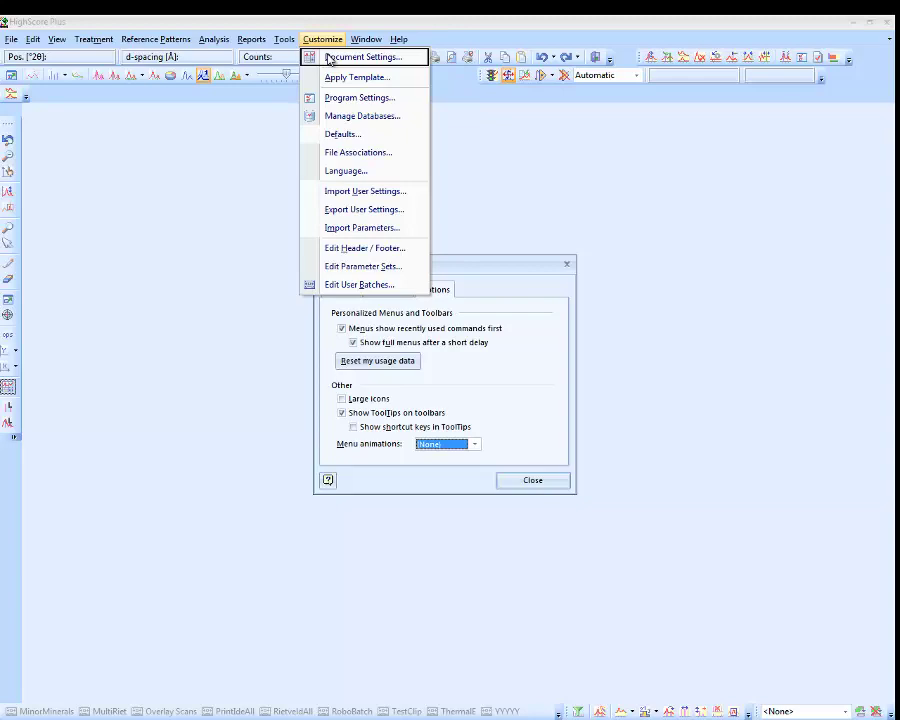
pyautogui.rightClick(329, 59)
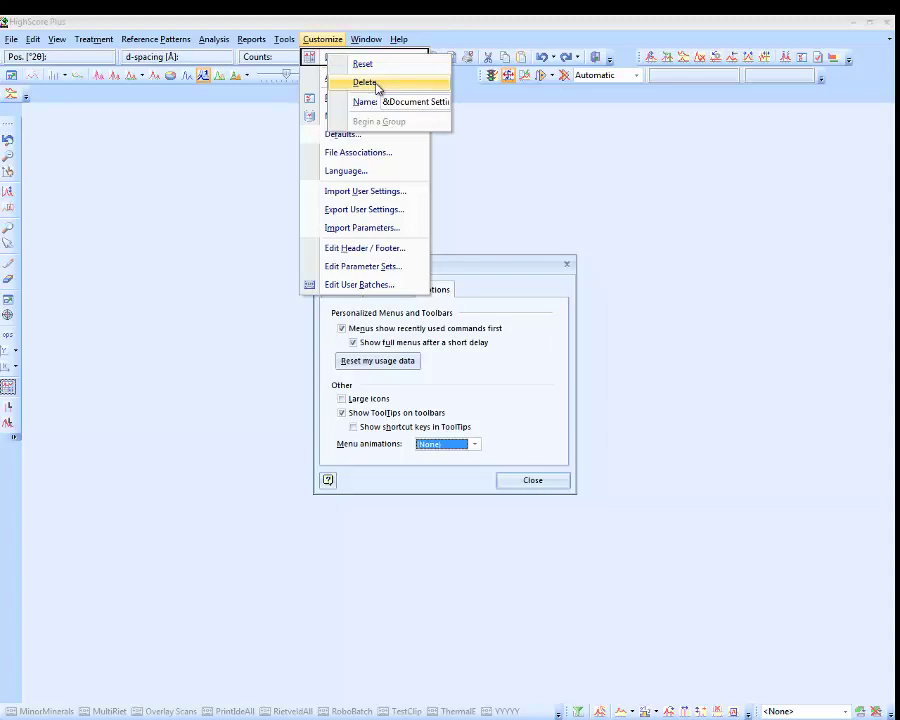
pyautogui.press('Escape')
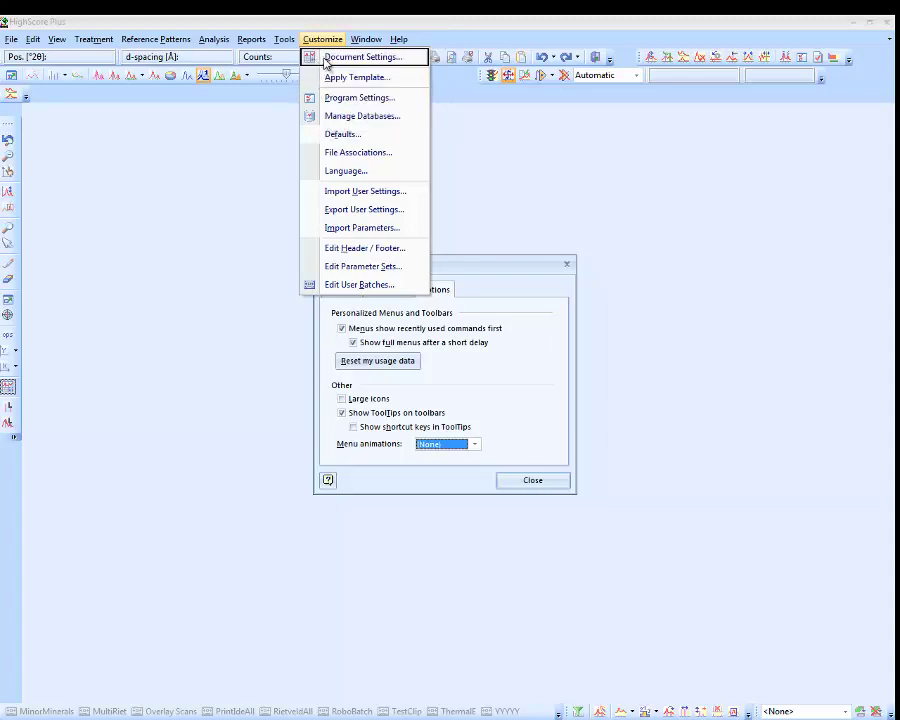
pyautogui.rightClick(326, 60)
pyautogui.click(408, 108)
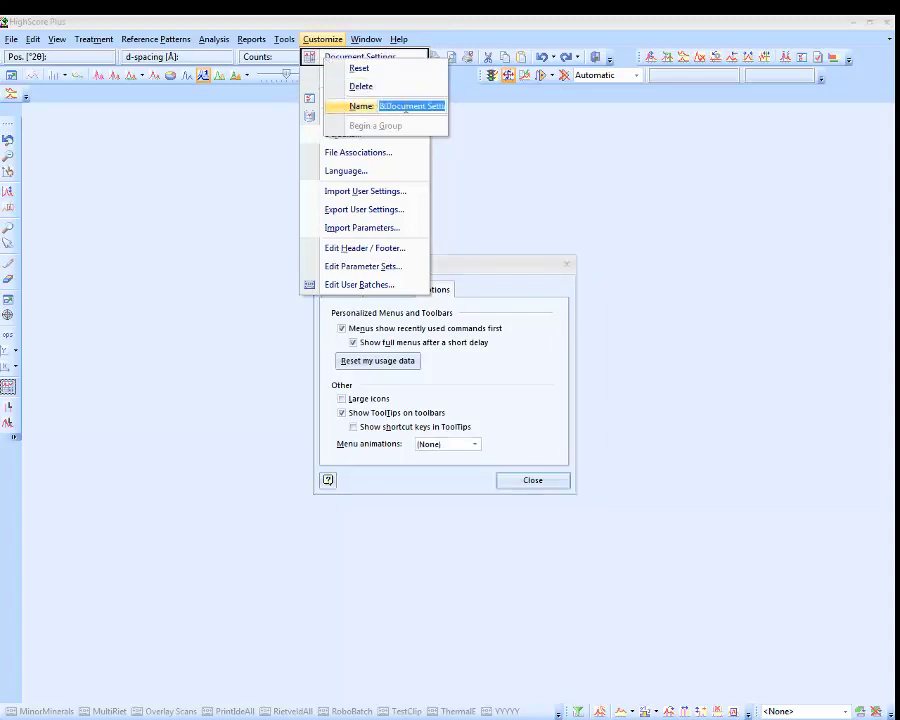
pyautogui.press('End')
pyautogui.press('Home')
pyautogui.press('Right')
pyautogui.write('My')
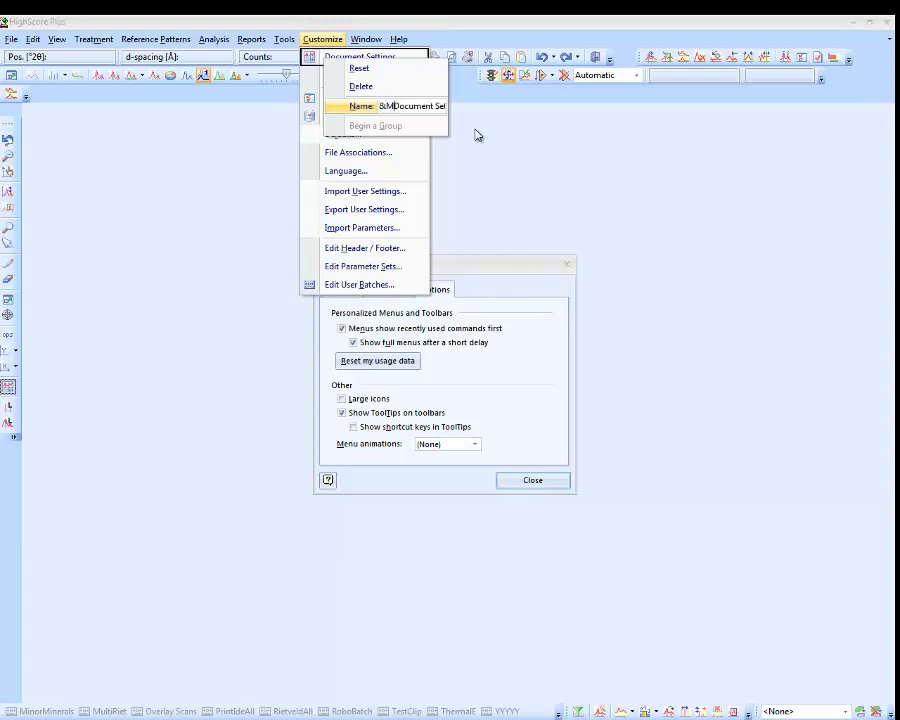
pyautogui.press('Return')
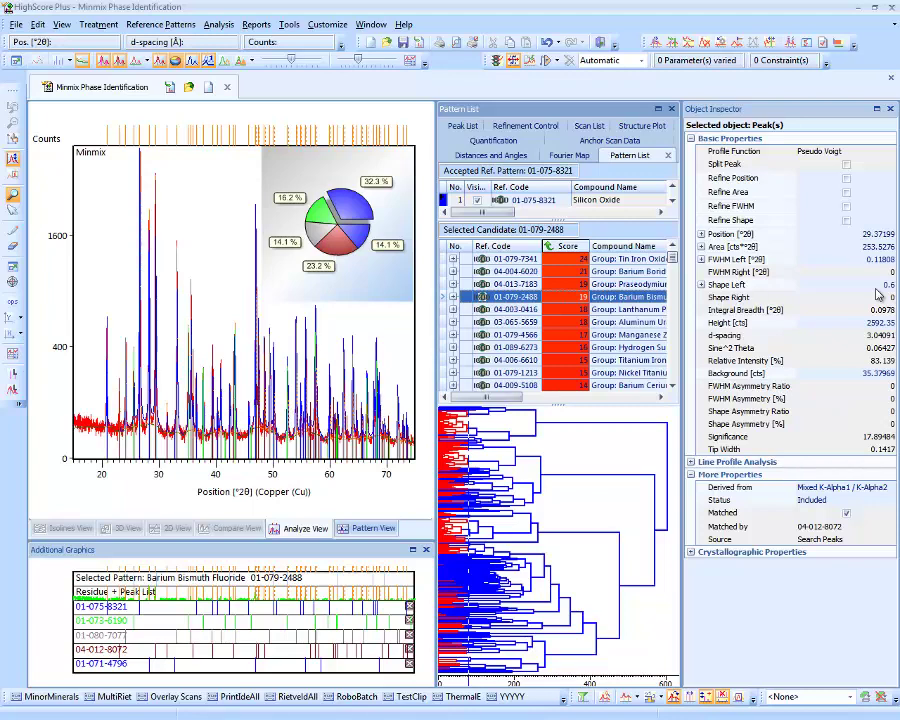
# Step: Turn on Lock Pane Positions from the View menu
pyautogui.click(77, 25)
pyautogui.click(82, 61)
# Step: Float the Pattern List out of its pane and dock it across the top of the window
pyautogui.moveTo(630, 160); pyautogui.dragTo(355, 84)
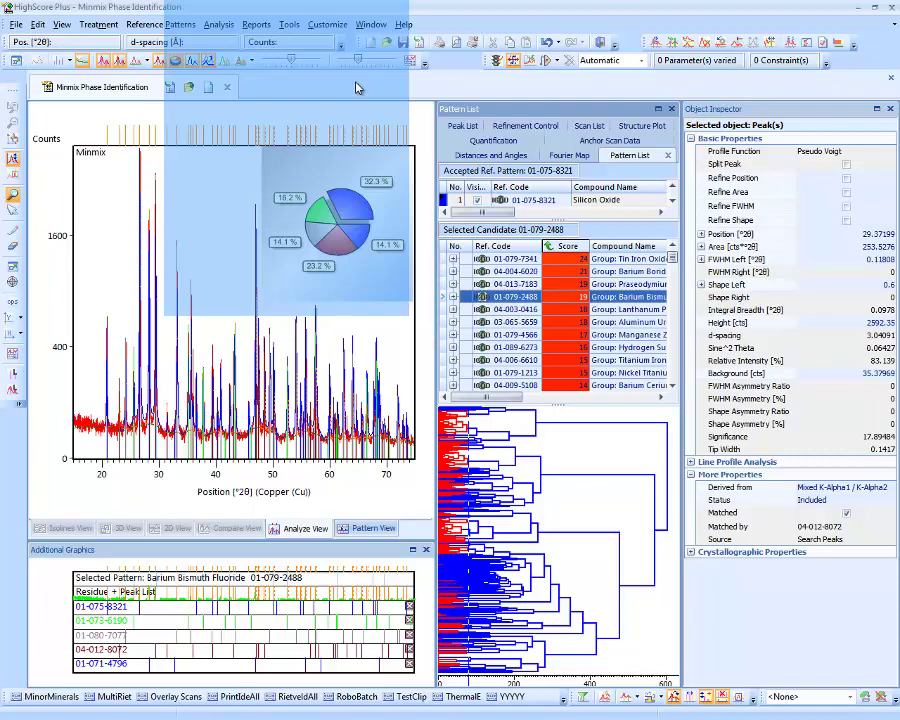
pyautogui.moveTo(357, 88); pyautogui.dragTo(357, 88)
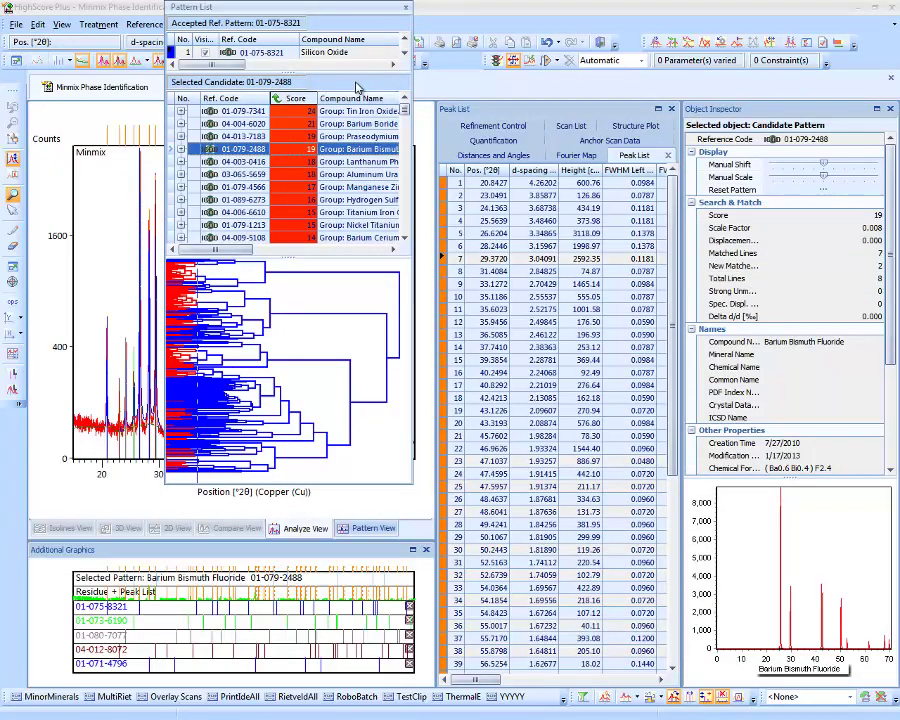
pyautogui.moveTo(207, 14); pyautogui.dragTo(359, 31)
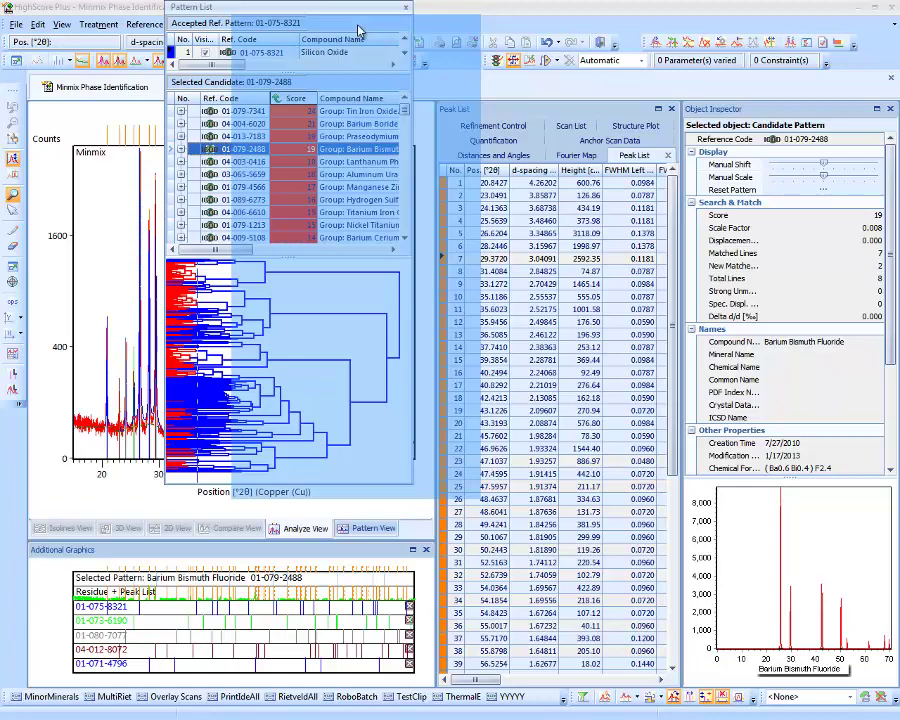
pyautogui.moveTo(359, 31); pyautogui.dragTo(893, 398)
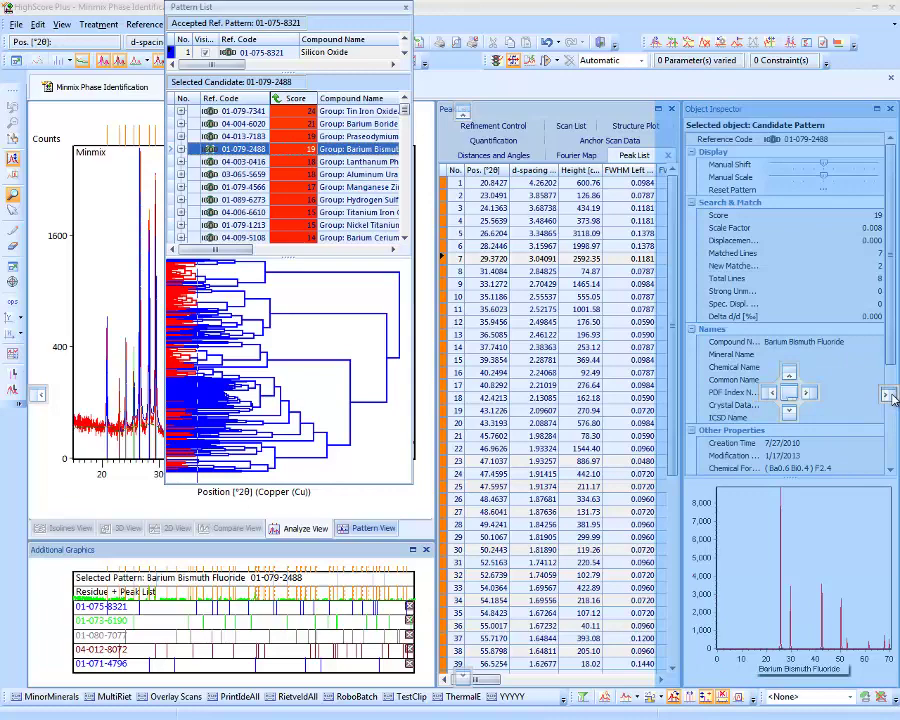
pyautogui.moveTo(893, 398); pyautogui.dragTo(467, 117)
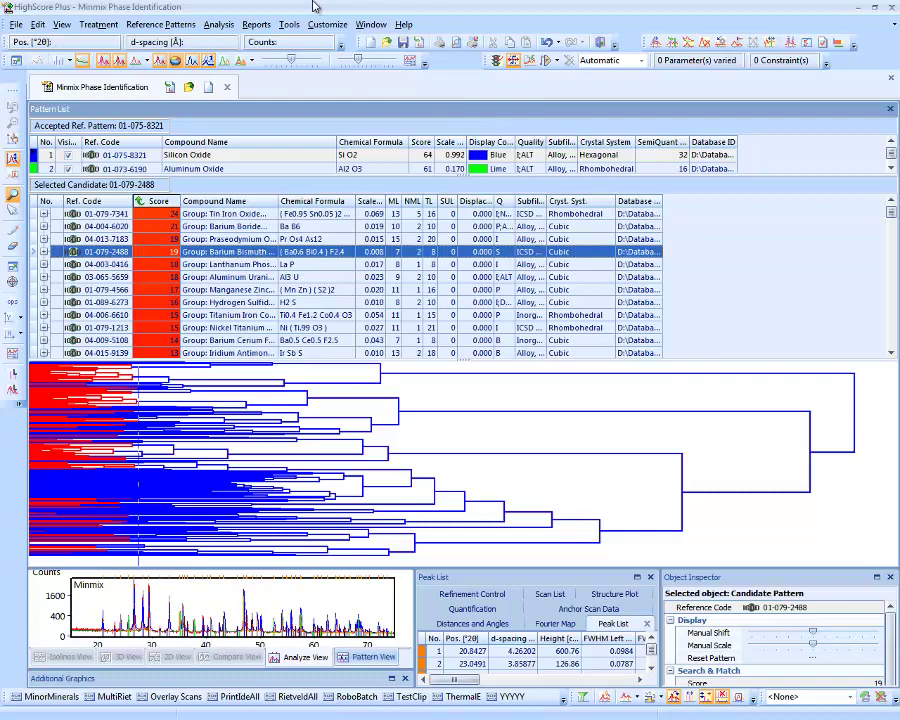
# Step: Restore the default pane layout, bring the Pattern List forward, widen it, then maximize and restore it
pyautogui.click(62, 24)
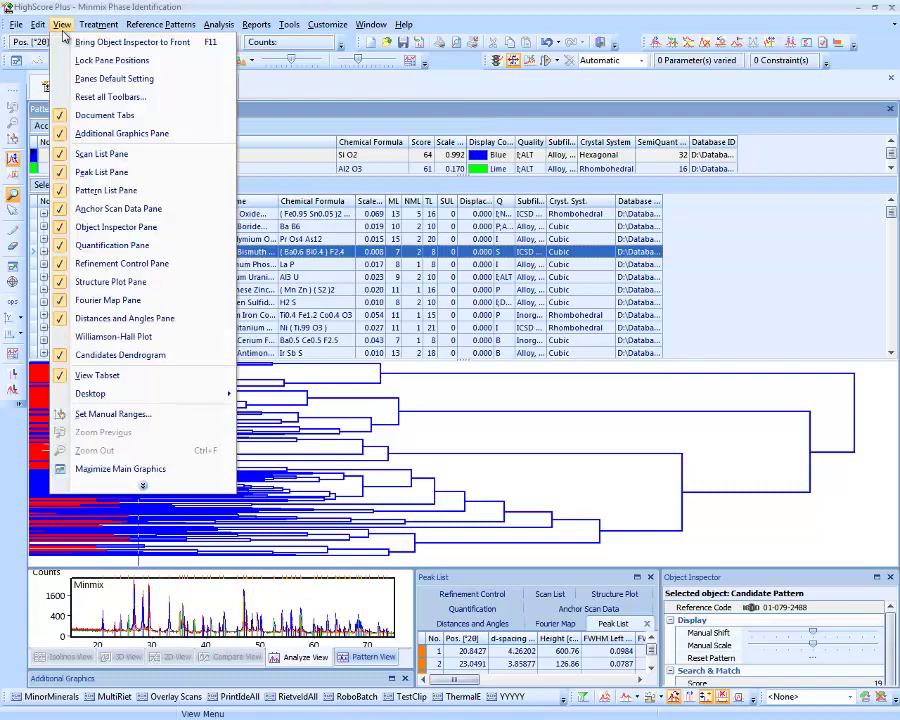
pyautogui.click(100, 78)
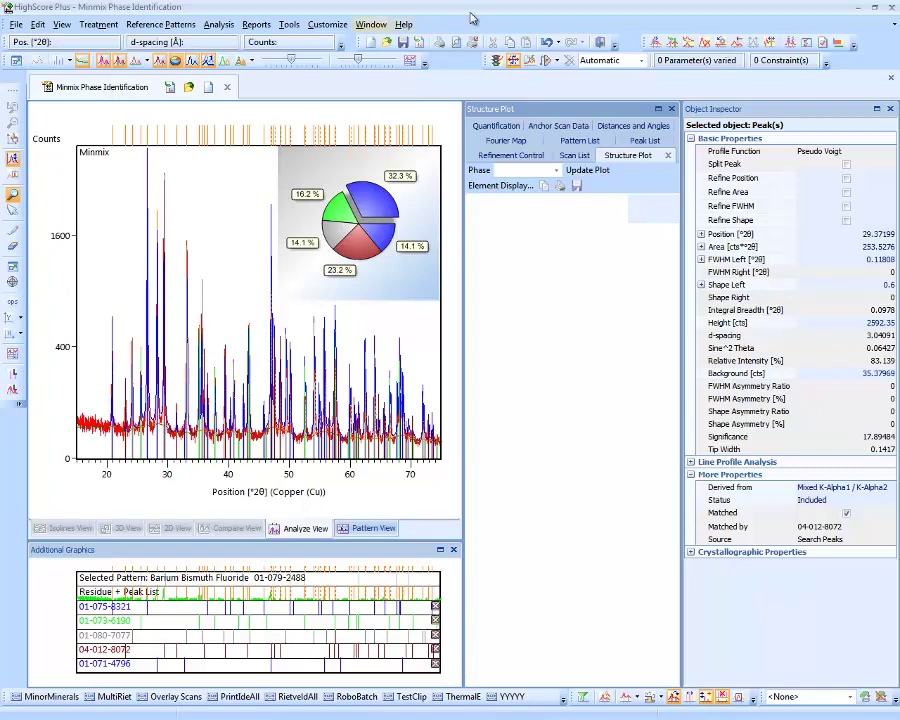
pyautogui.click(588, 145)
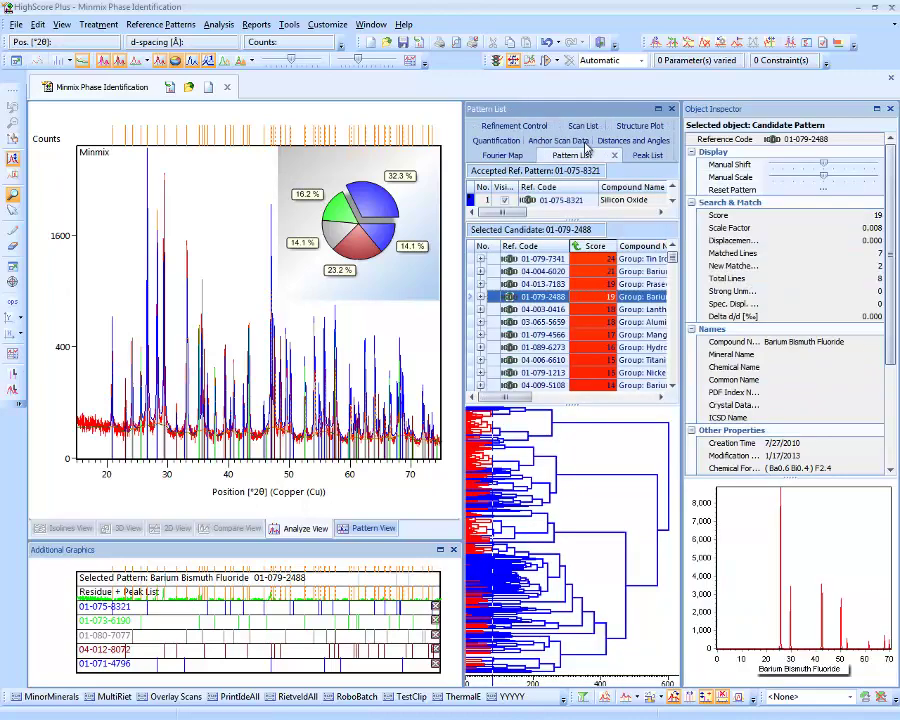
pyautogui.moveTo(466, 199); pyautogui.dragTo(381, 199)
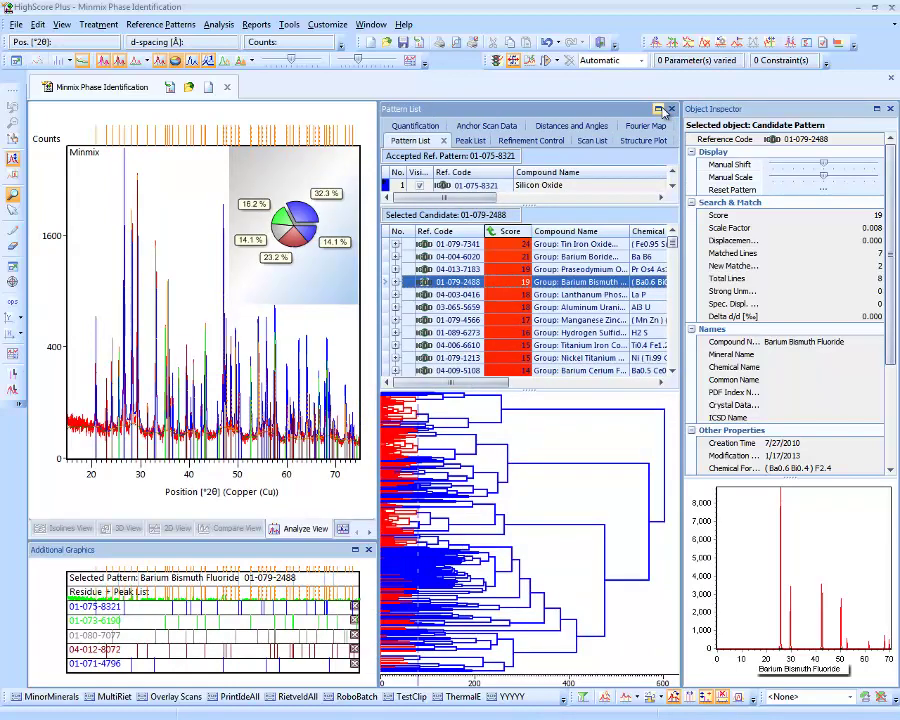
pyautogui.click(659, 109)
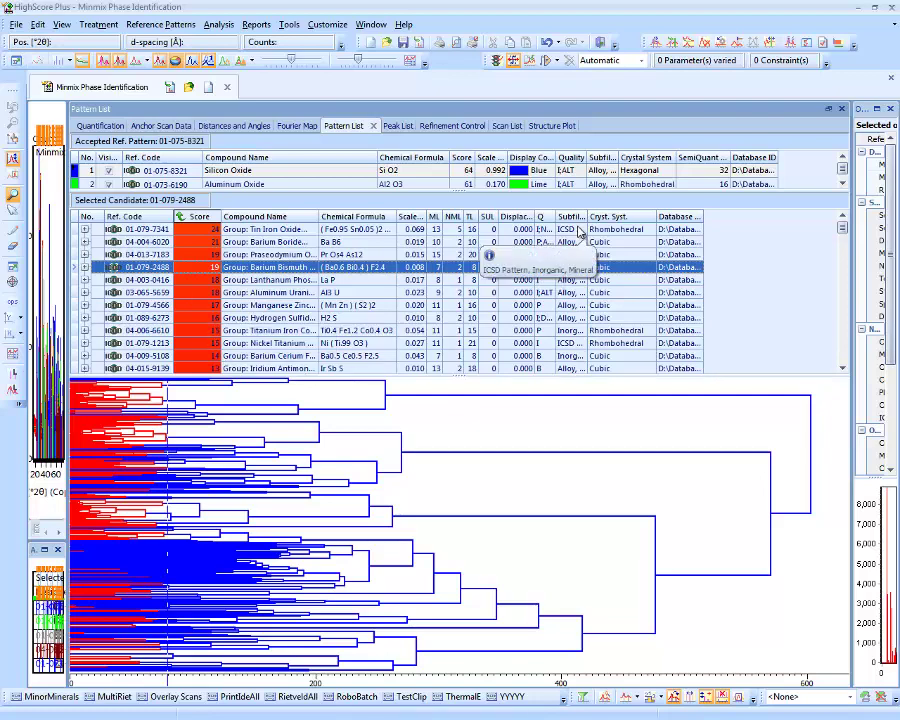
pyautogui.click(828, 109)
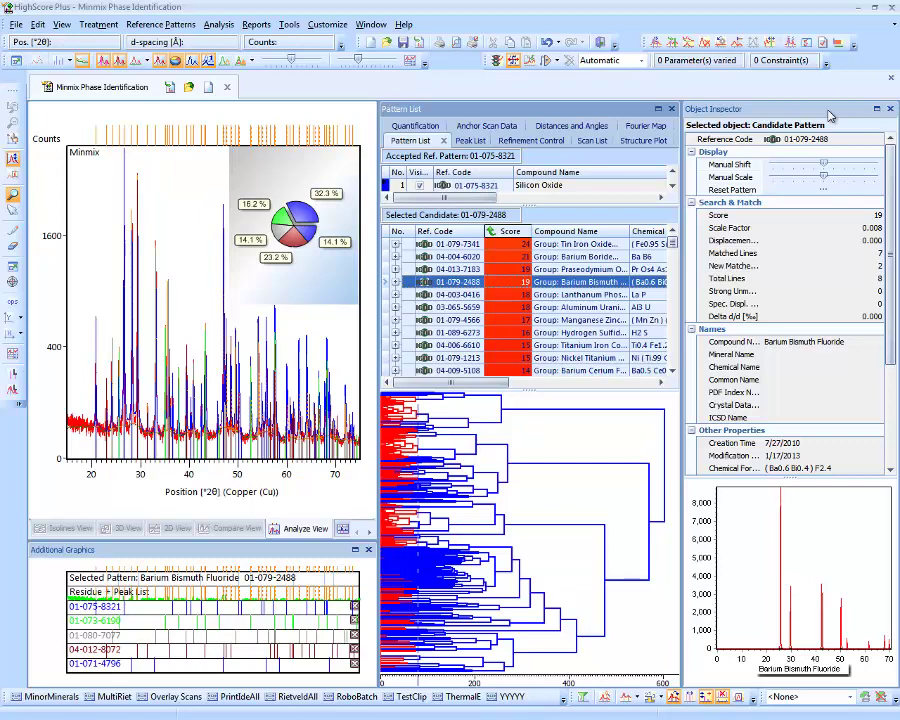
# Step: Enable View > Lock Pane Positions to keep the default layout fixed
pyautogui.click(61, 24)
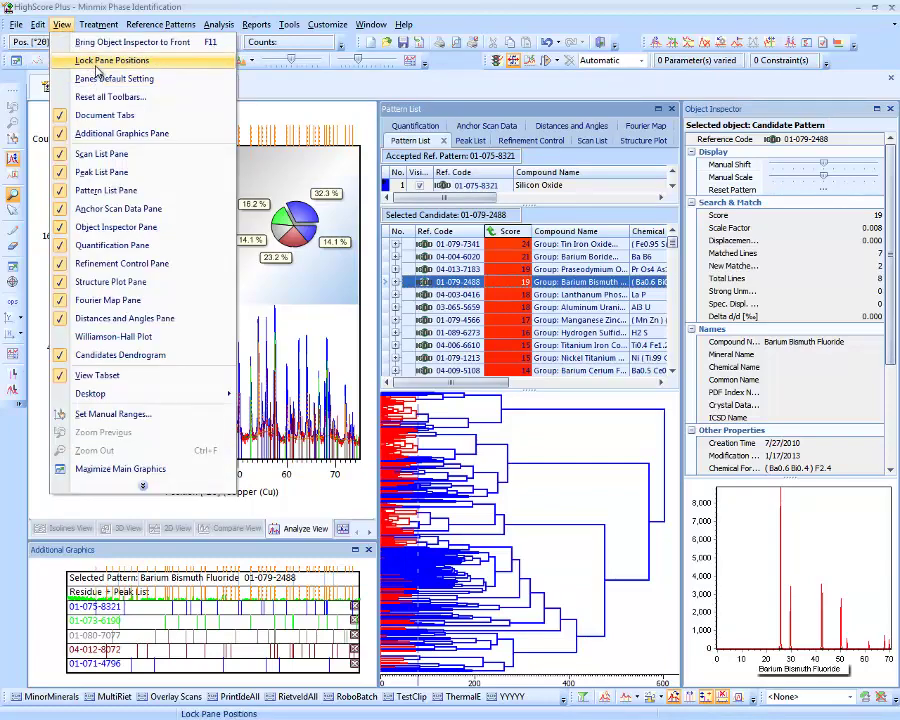
pyautogui.click(97, 62)
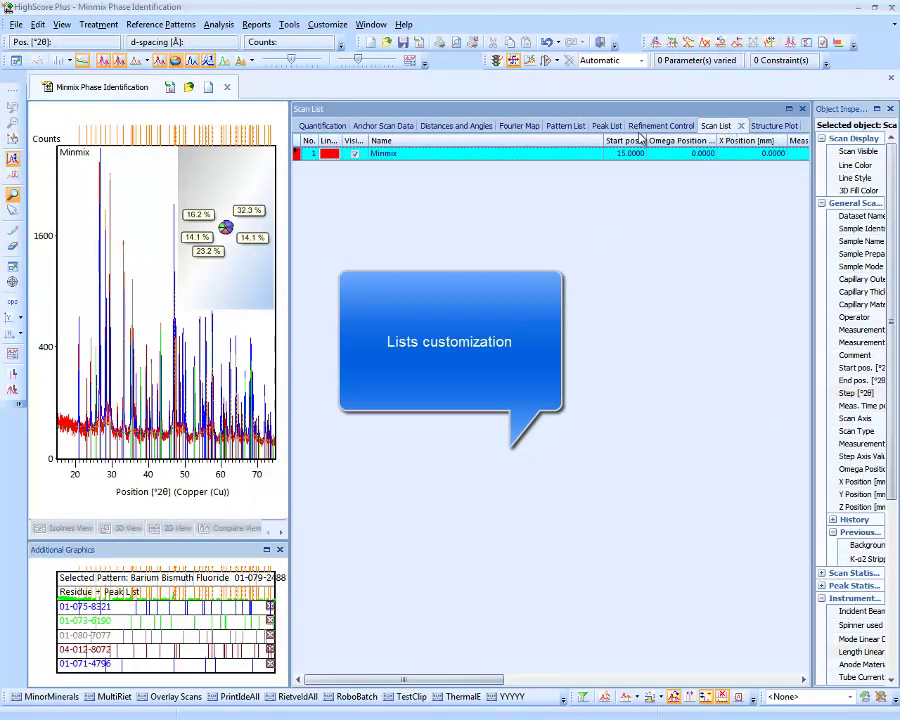
# Step: Switch to the Pattern List and move the Chemical Formula column right after Ref. Code
pyautogui.click(608, 126)
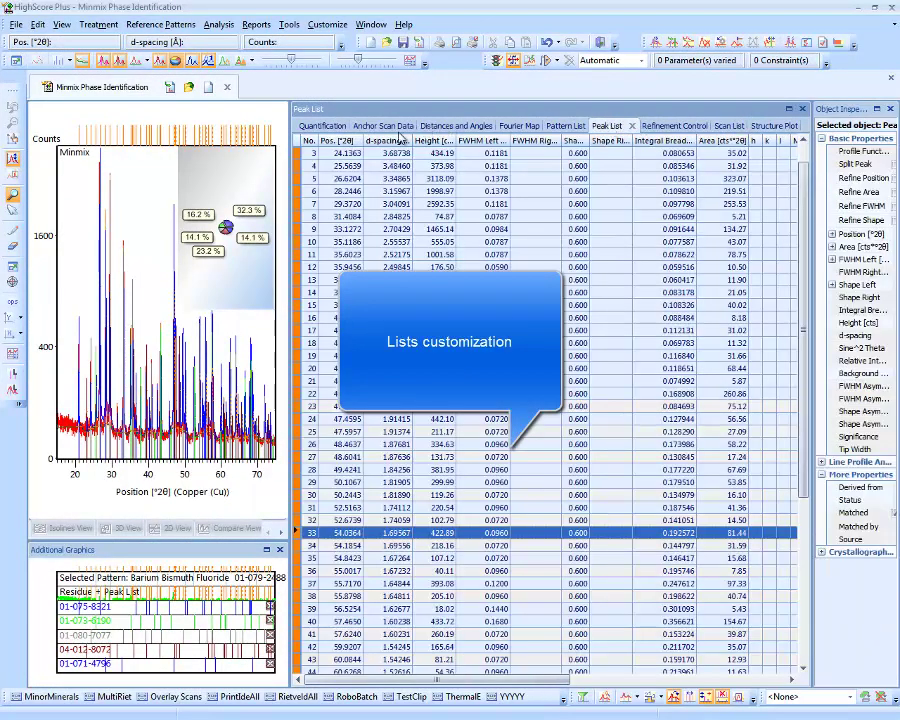
pyautogui.click(380, 127)
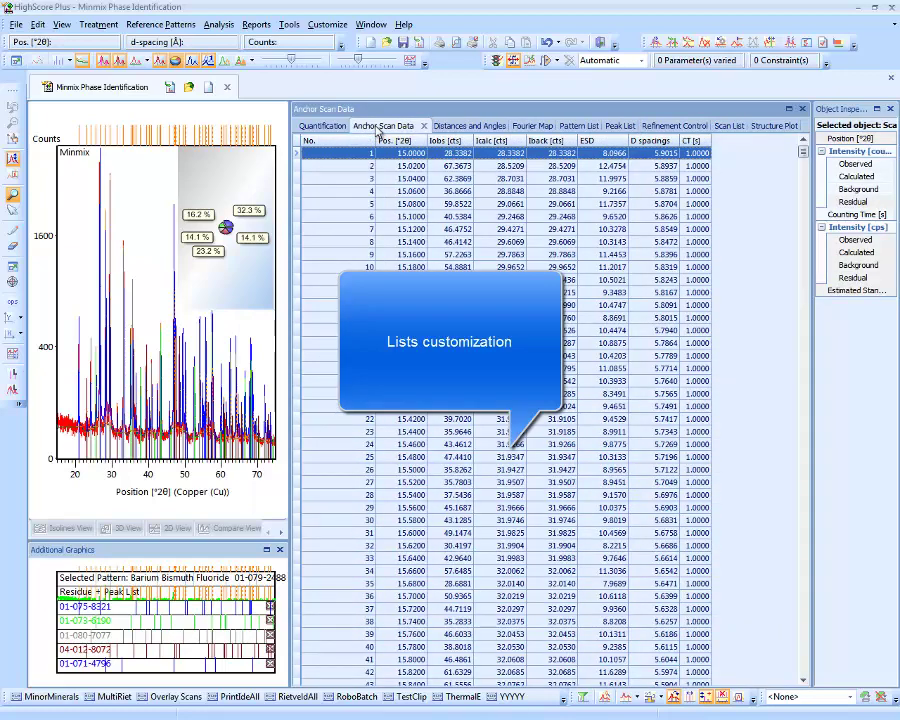
pyautogui.click(575, 127)
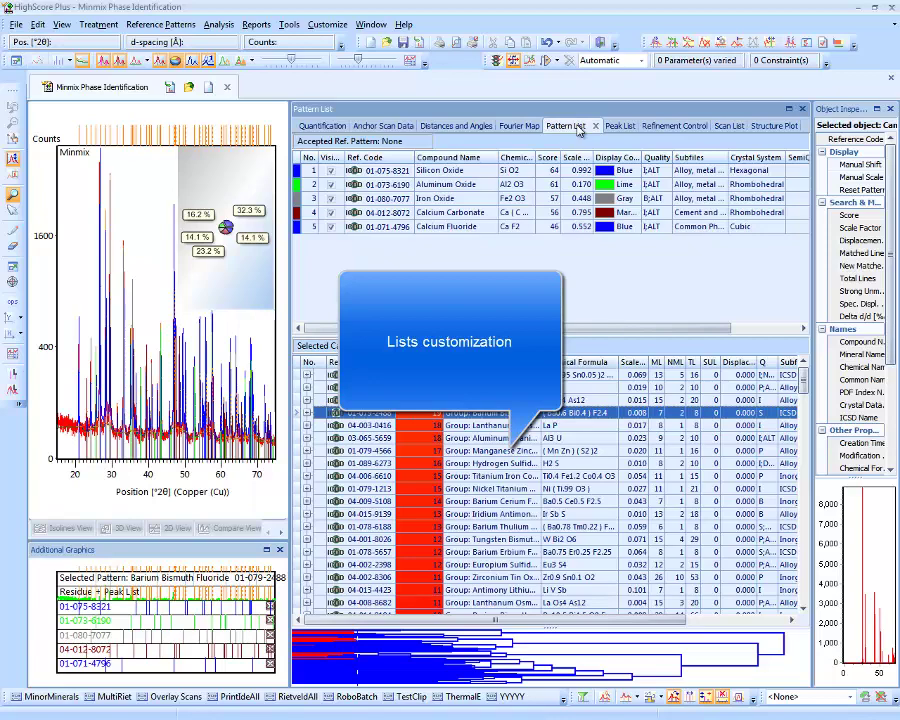
pyautogui.moveTo(516, 157)
pyautogui.mouseDown()
pyautogui.moveTo(345, 168)
pyautogui.moveTo(411, 160)
pyautogui.mouseUp()
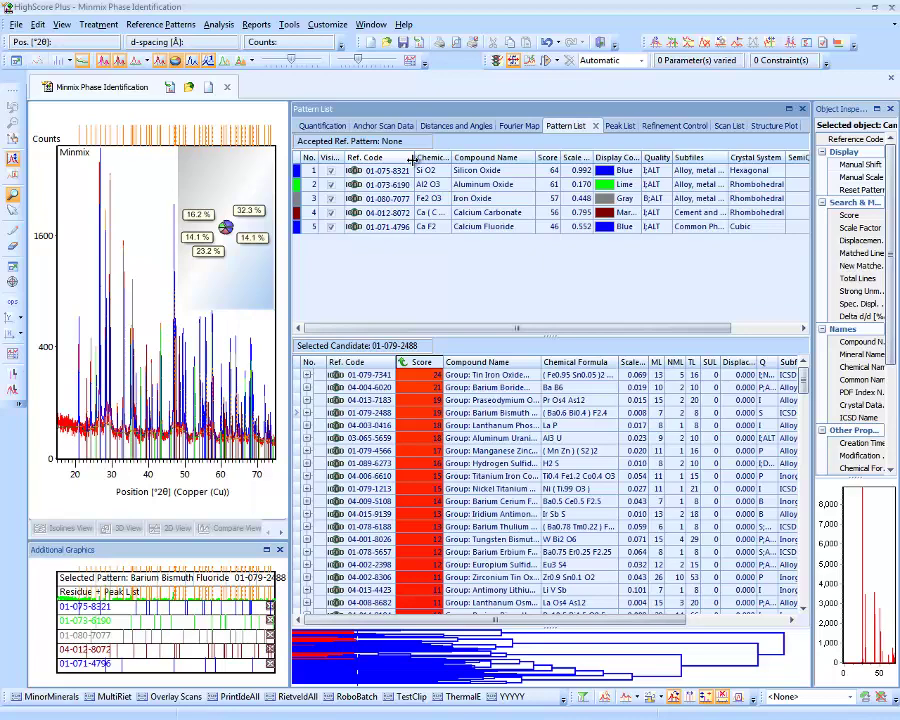
# Step: Choose Customize Pattern List... from the Iron Oxide row's context menu
pyautogui.rightClick(436, 203)
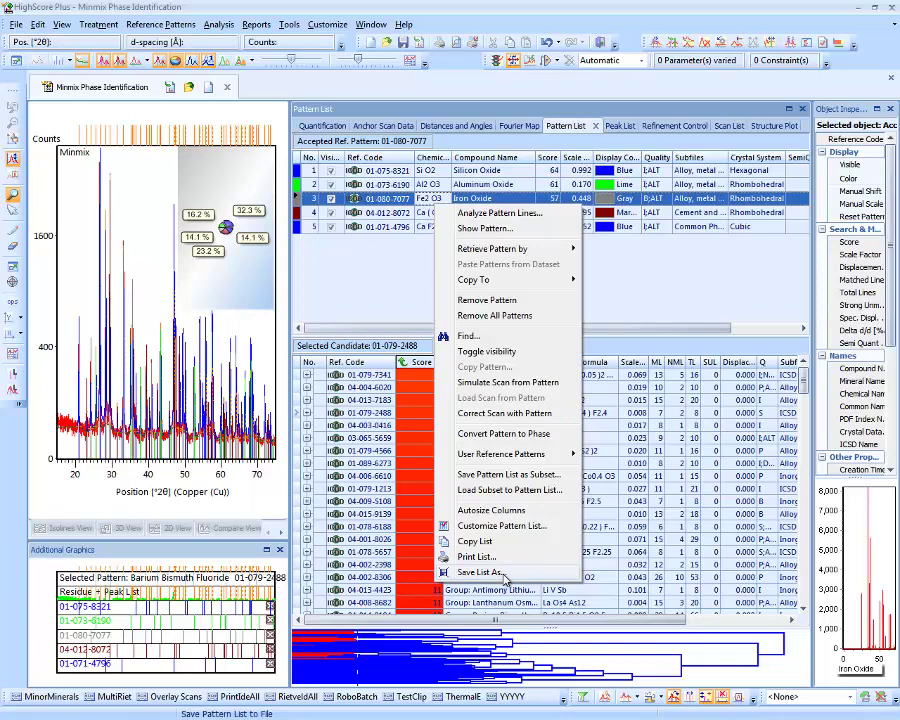
pyautogui.click(513, 525)
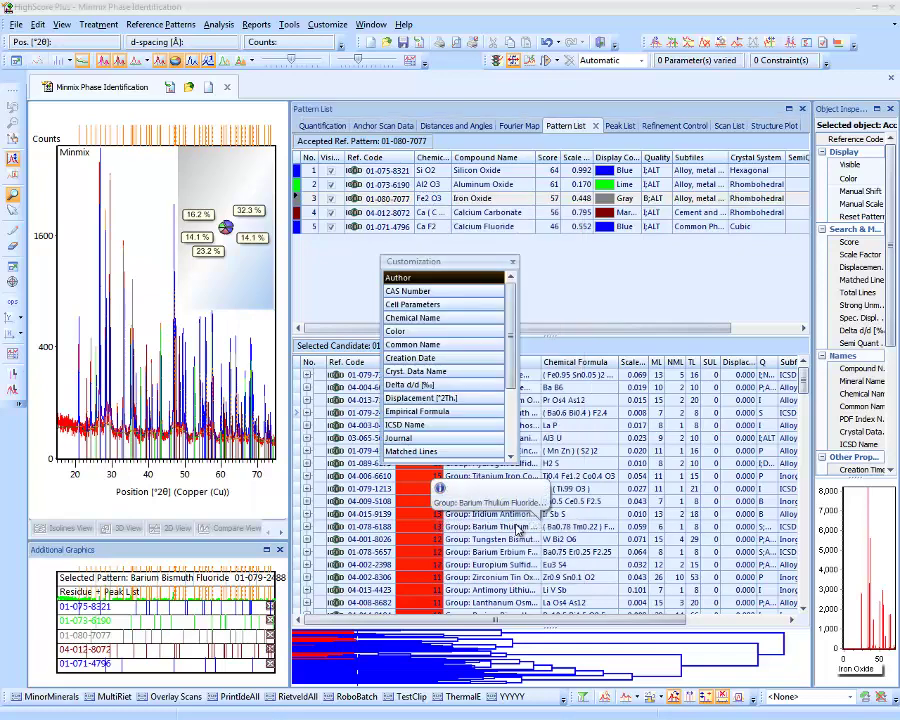
# Step: Insert a Cell Parameters column after the formula, drop the Scale column, and close the Customization list
pyautogui.click(426, 305)
pyautogui.moveTo(426, 305); pyautogui.dragTo(452, 158)
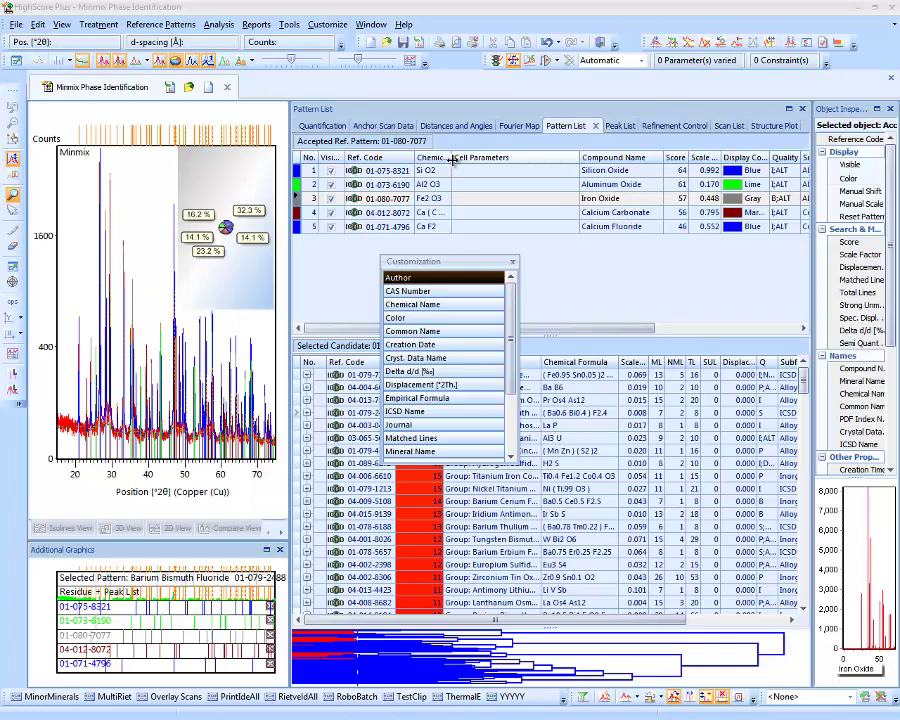
pyautogui.moveTo(716, 165); pyautogui.dragTo(475, 312)
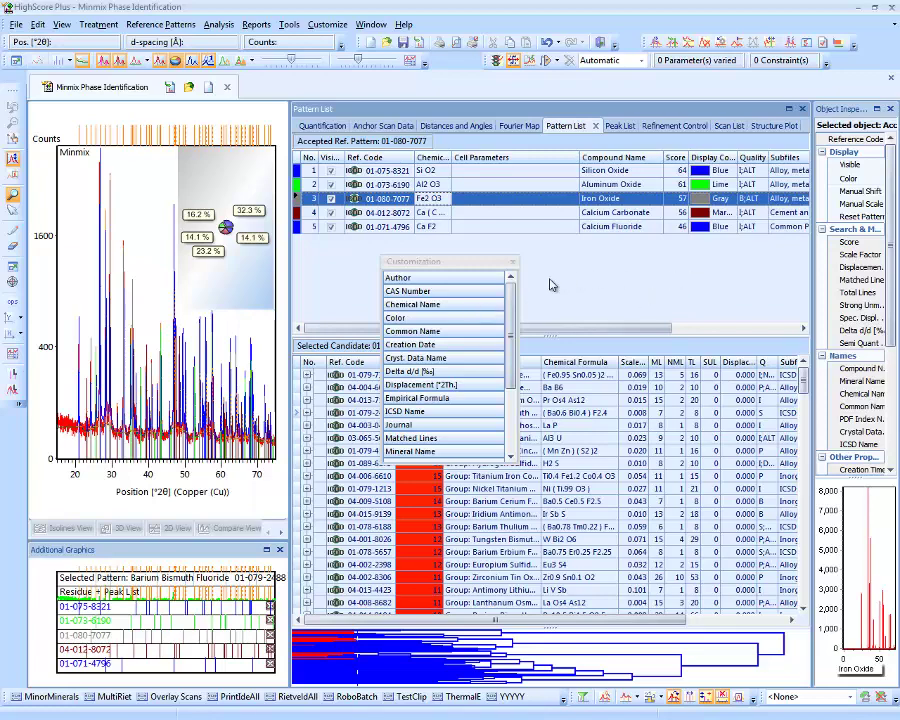
pyautogui.moveTo(420, 277); pyautogui.dragTo(513, 267)
pyautogui.click(513, 265)
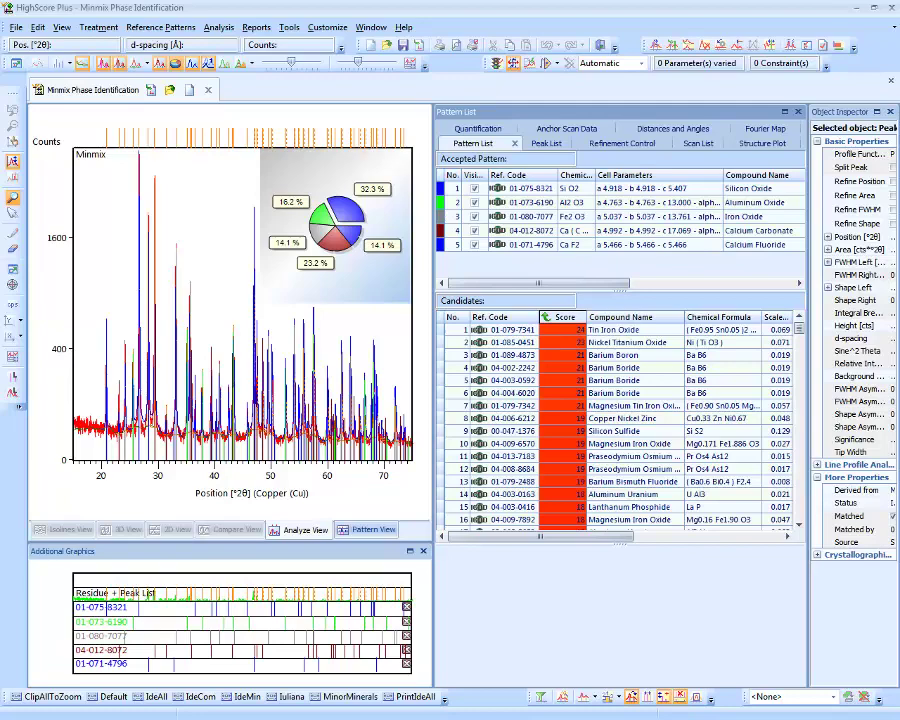
# Step: Apply the 'Phase, few buttons' desktop layout, then show the saved Desktop Name layouts list
pyautogui.click(61, 27)
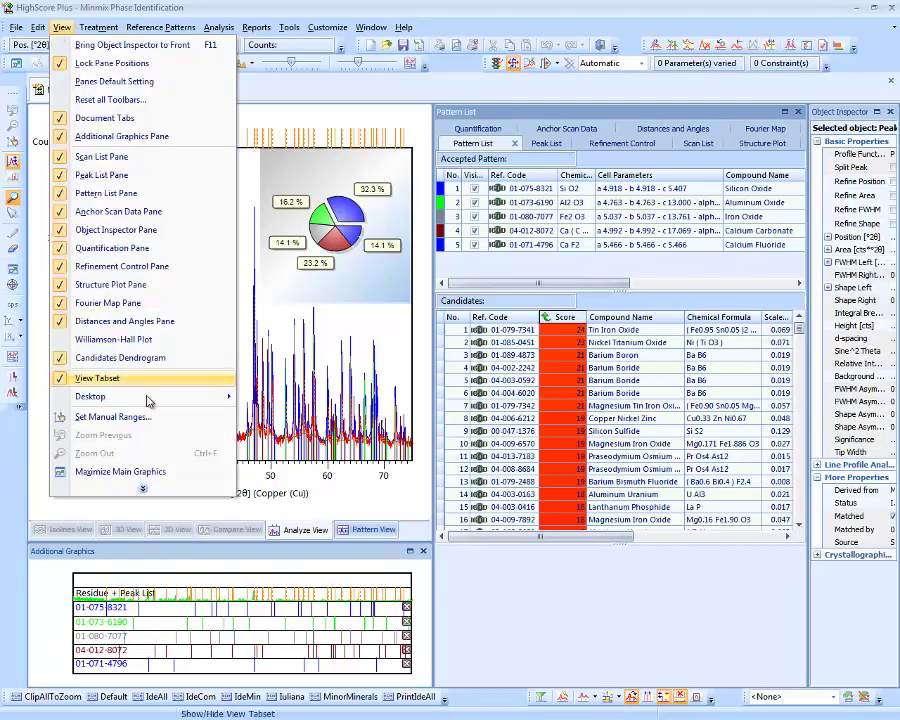
pyautogui.moveTo(150, 396)
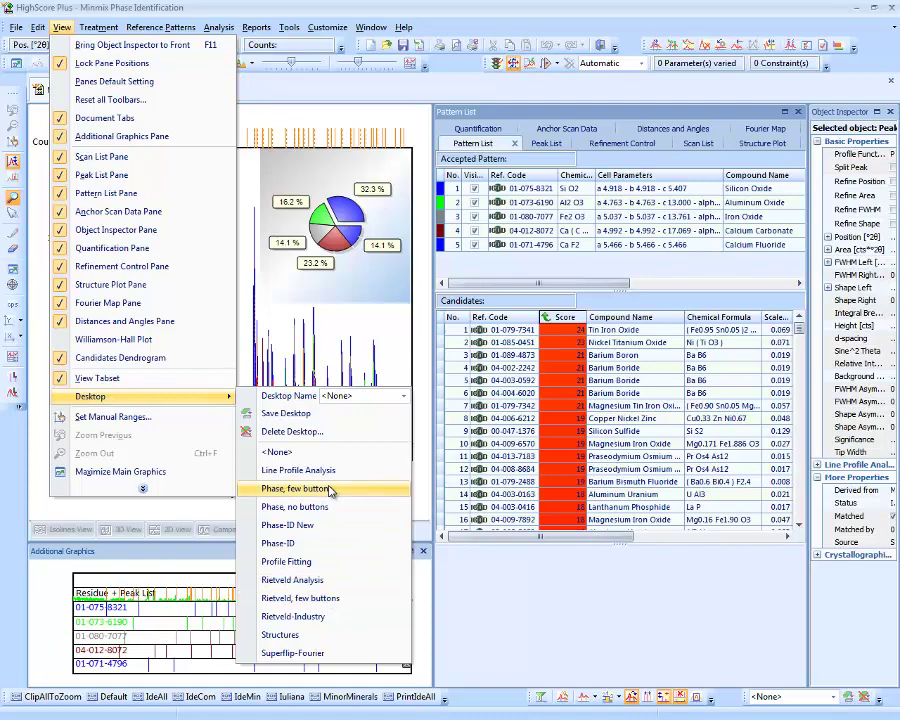
pyautogui.click(330, 490)
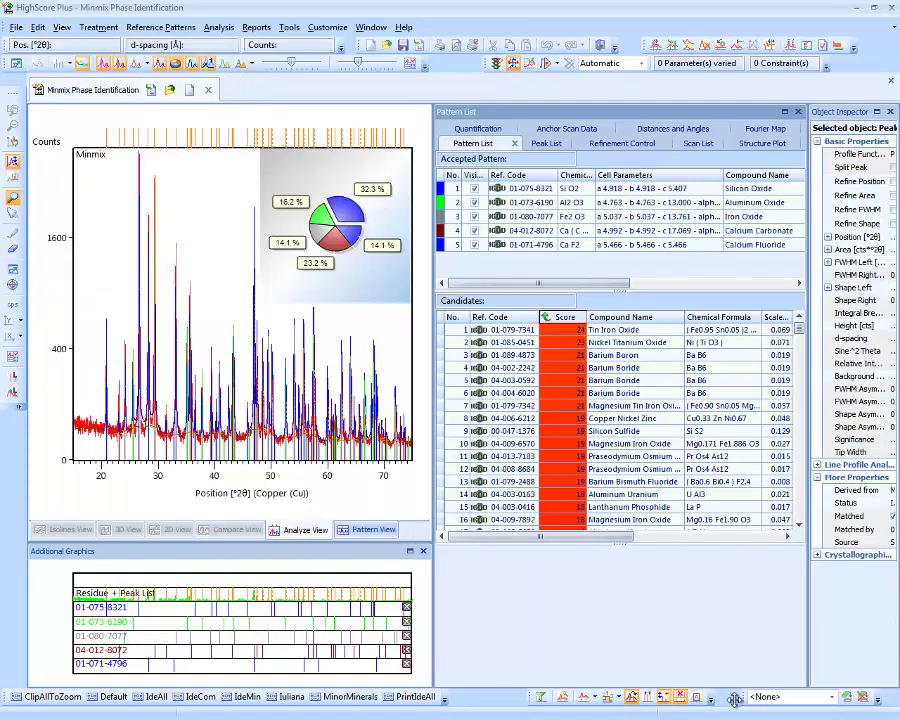
pyautogui.click(823, 699)
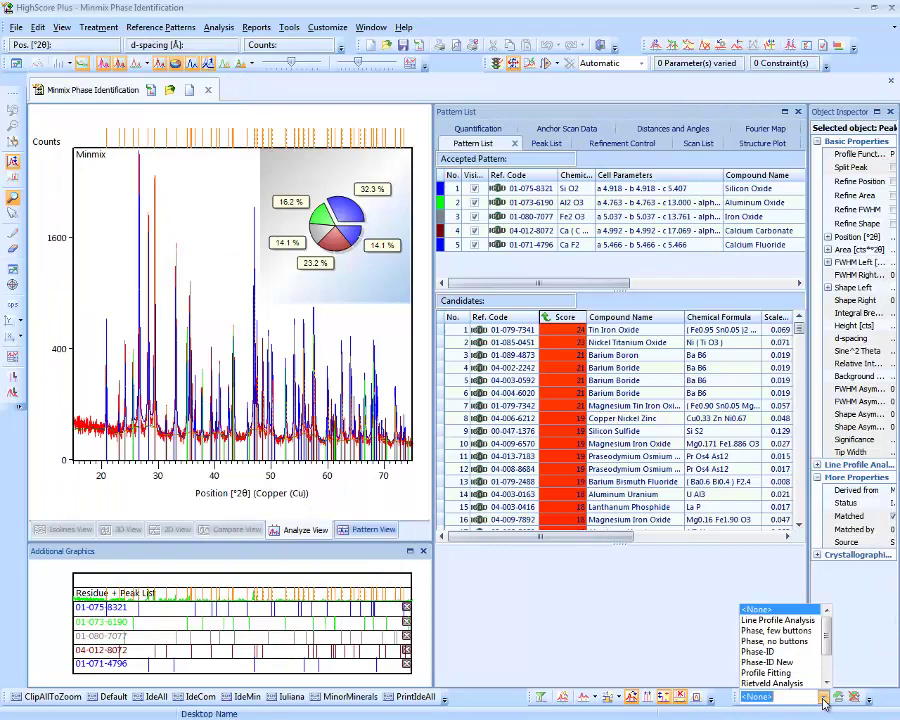